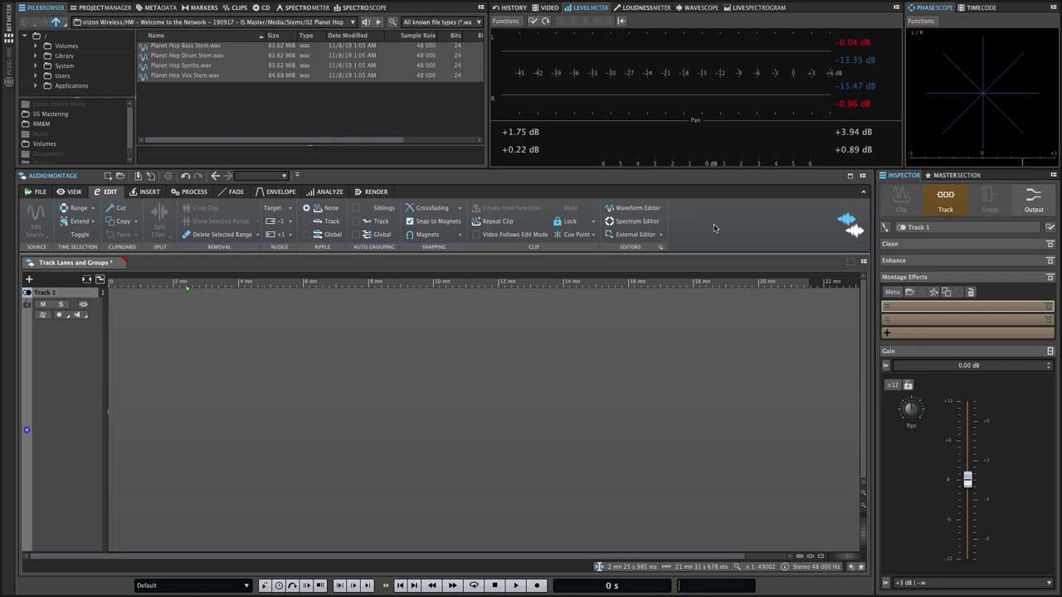
Step: Bring up the context menu of the Track 1 header in the empty montage
{"action": "right_click", "coordinate": [73, 381]}
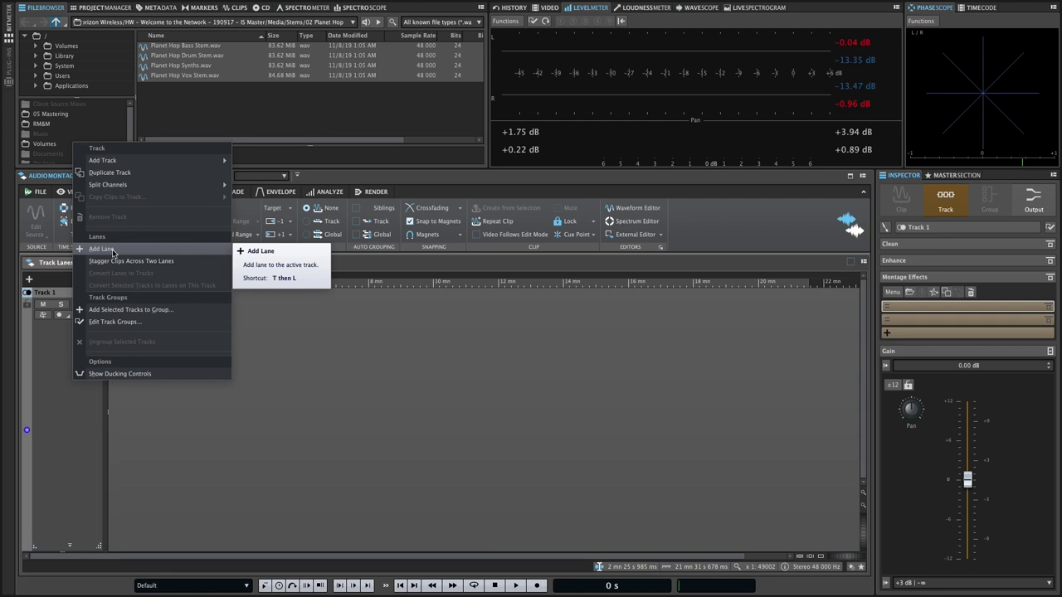
Step: Add a second lane to Track 1 and drag all four stem files into the montage
{"action": "left_click", "coordinate": [101, 249]}
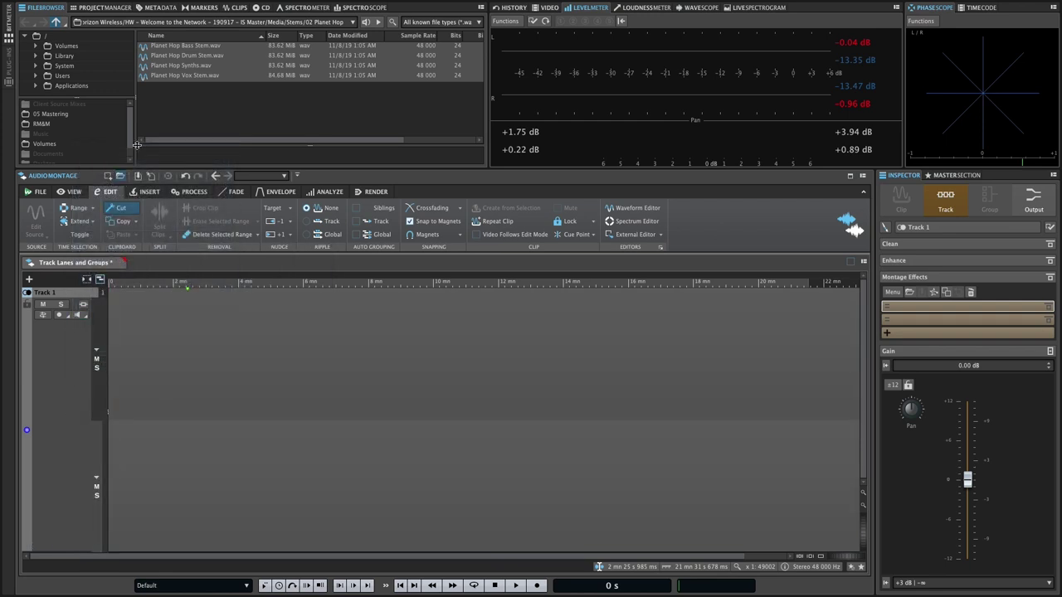
{"action": "key", "text": "super+a"}
{"action": "left_click_drag", "start_coordinate": [170, 58], "coordinate": [111, 355]}
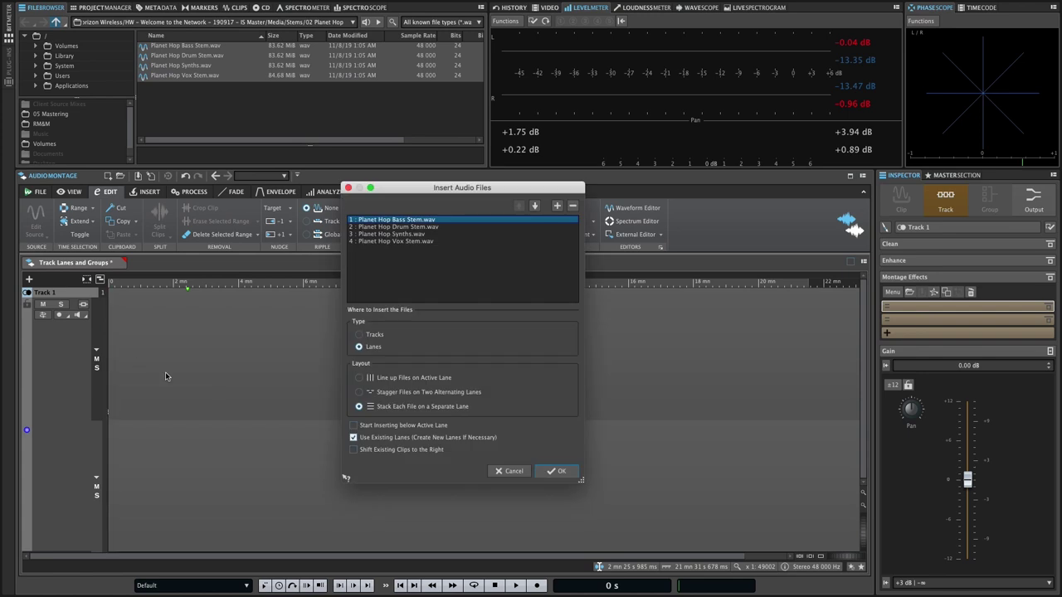
Step: Insert the stems lined up end to end on the active lane
{"action": "left_click", "coordinate": [358, 377]}
{"action": "left_click", "coordinate": [556, 471]}
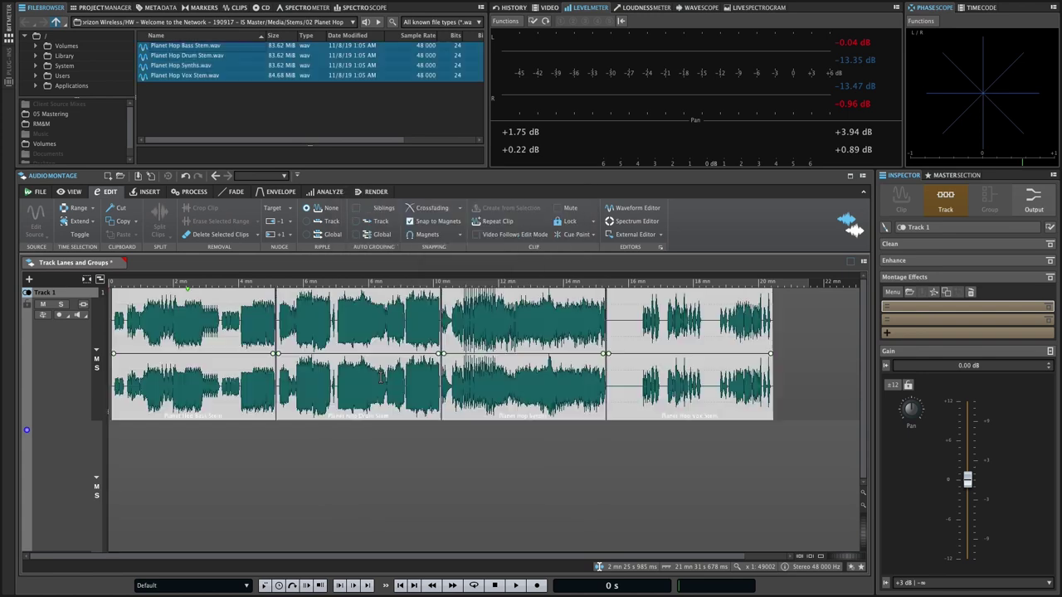
{"action": "right_click", "coordinate": [68, 416]}
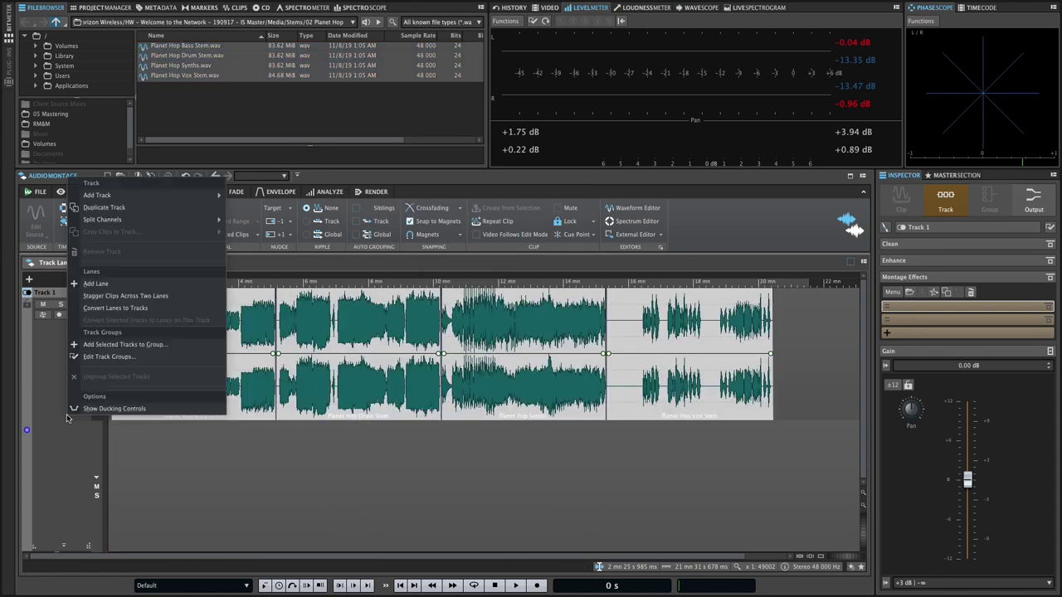
Step: Stagger the stems across two lanes, undo it, then re-insert and stagger them again
{"action": "left_click", "coordinate": [102, 299]}
{"action": "key", "text": "super+z"}
{"action": "key", "text": "super+z"}
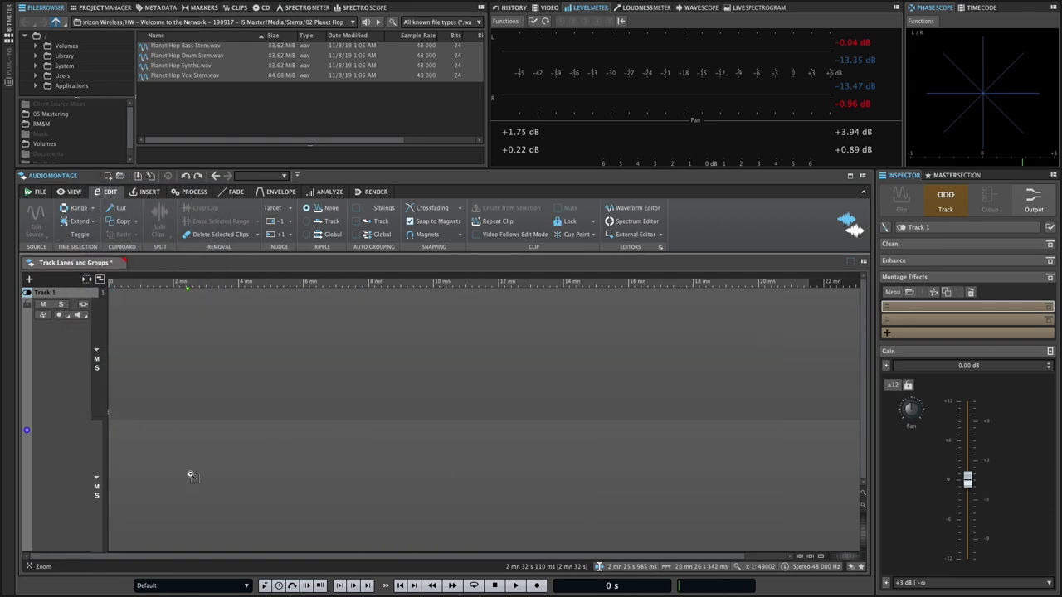
{"action": "left_click_drag", "start_coordinate": [172, 55], "coordinate": [123, 360]}
{"action": "right_click", "coordinate": [73, 378]}
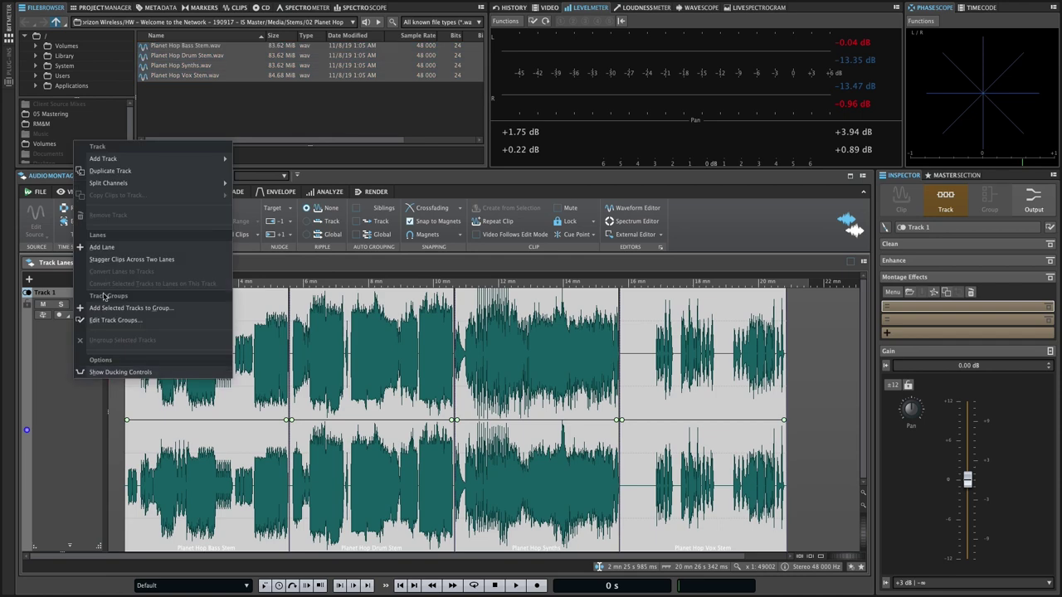
{"action": "left_click", "coordinate": [129, 260]}
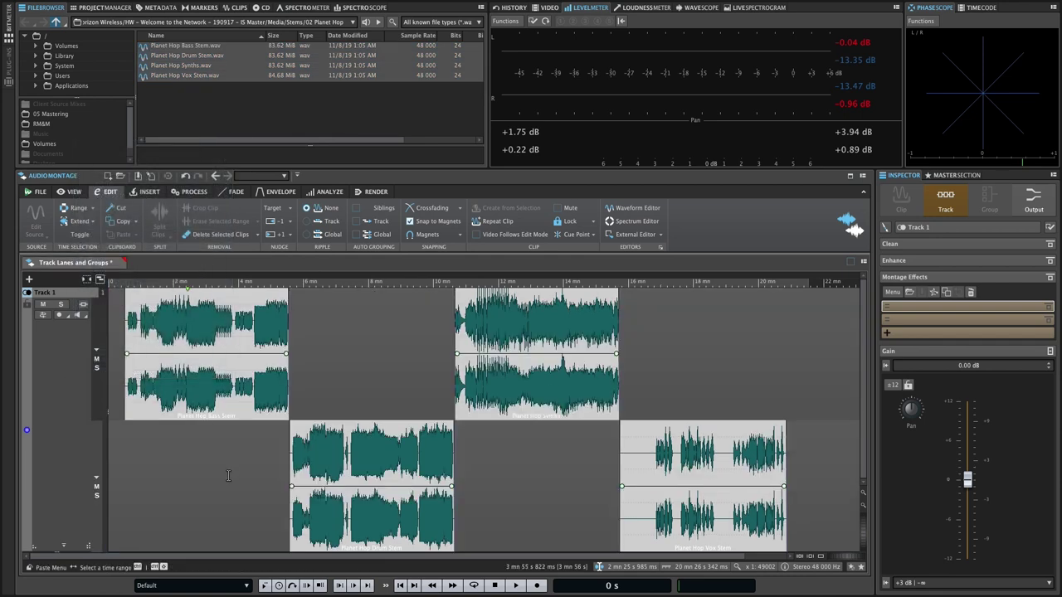
Step: Nudge Drum Stem later, butt Synths against Drum's end, shift Vox earlier, and unmute the lanes
{"action": "left_click", "coordinate": [229, 475]}
{"action": "left_click", "coordinate": [367, 508]}
{"action": "left_click_drag", "start_coordinate": [368, 508], "coordinate": [376, 508]}
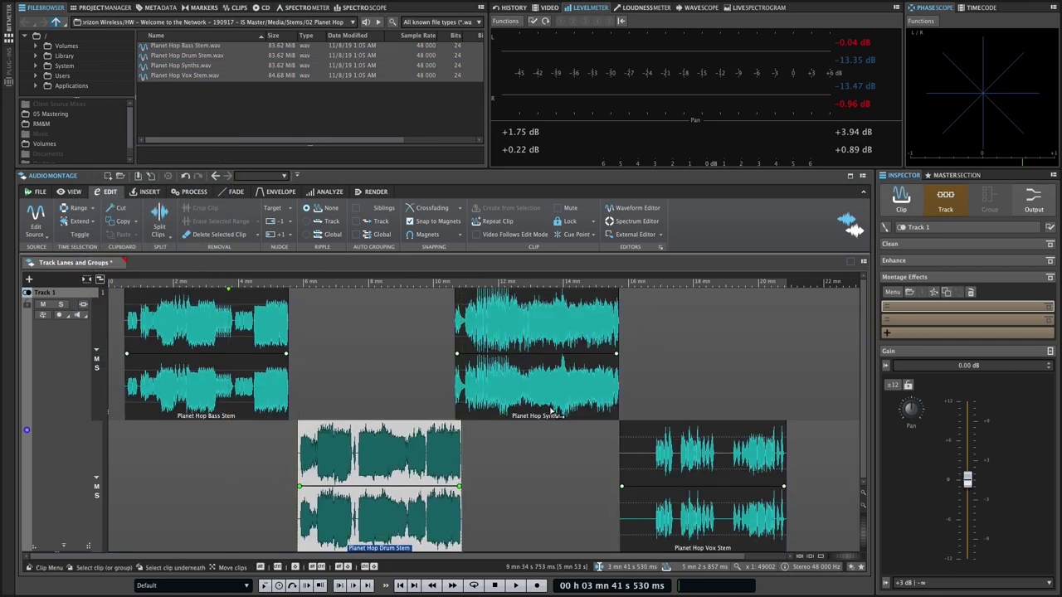
{"action": "left_click_drag", "start_coordinate": [523, 401], "coordinate": [530, 402]}
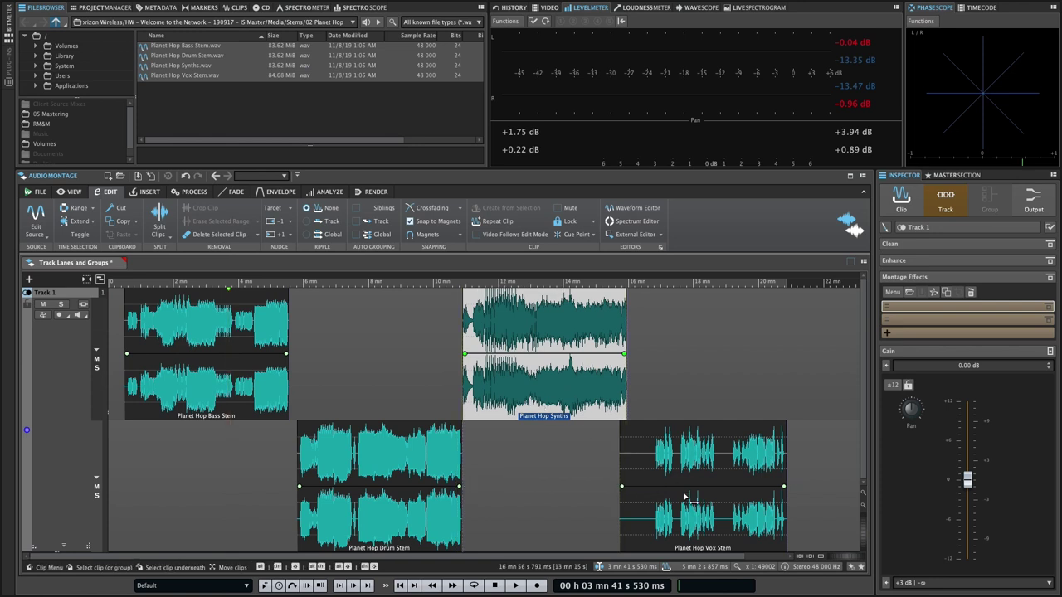
{"action": "left_click", "coordinate": [685, 521]}
{"action": "mouse_move", "coordinate": [685, 521]}
{"action": "left_mouse_down"}
{"action": "mouse_move", "coordinate": [695, 521]}
{"action": "mouse_move", "coordinate": [666, 521]}
{"action": "left_mouse_up"}
{"action": "left_click", "coordinate": [380, 353]}
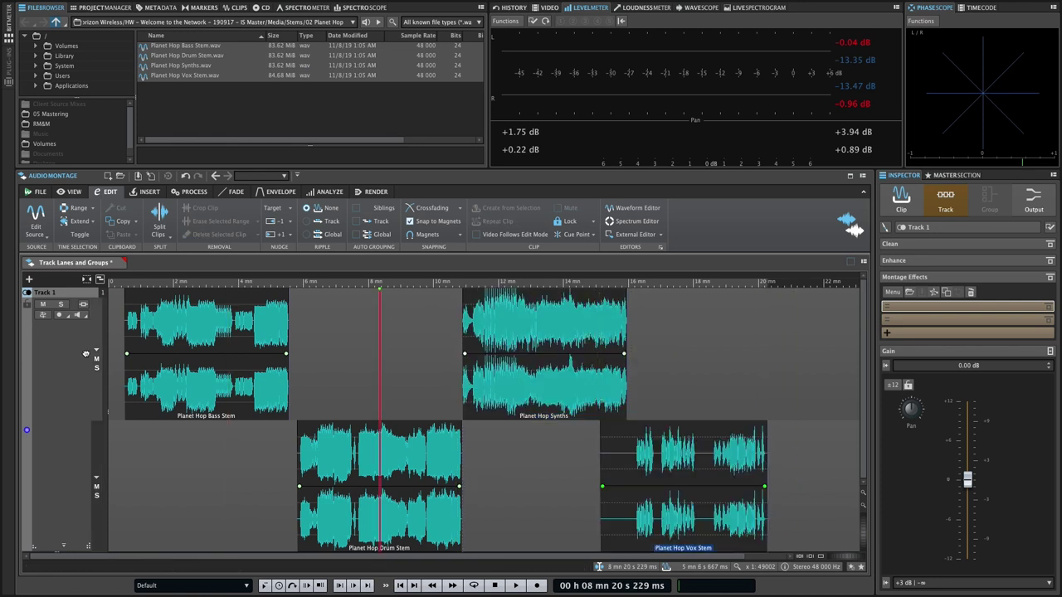
{"action": "left_click", "coordinate": [96, 486]}
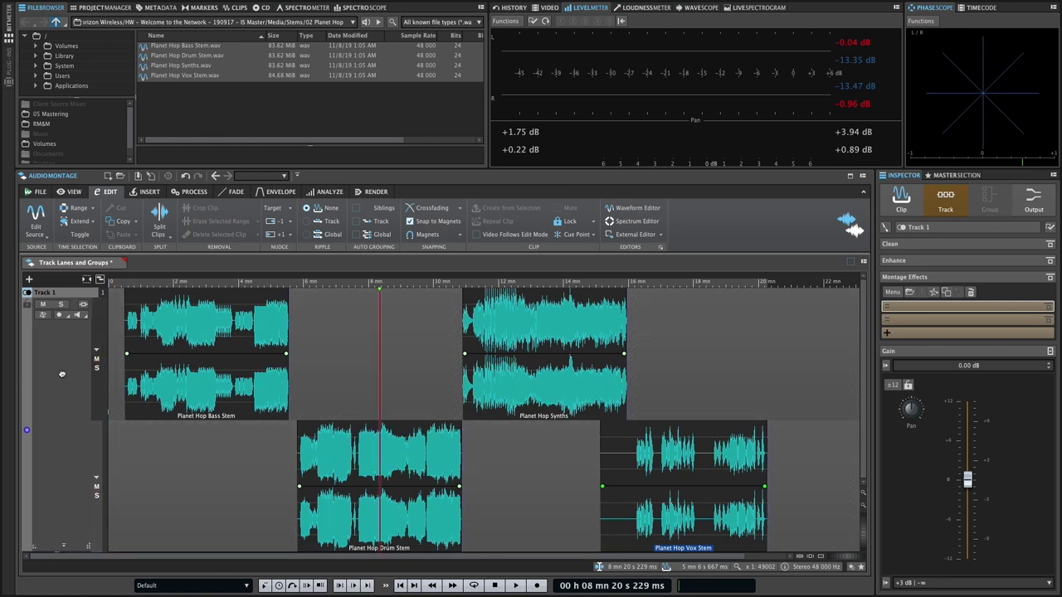
Step: Convert the lower lane into Track 2, merge it back, then undo to an empty montage
{"action": "right_click", "coordinate": [72, 410]}
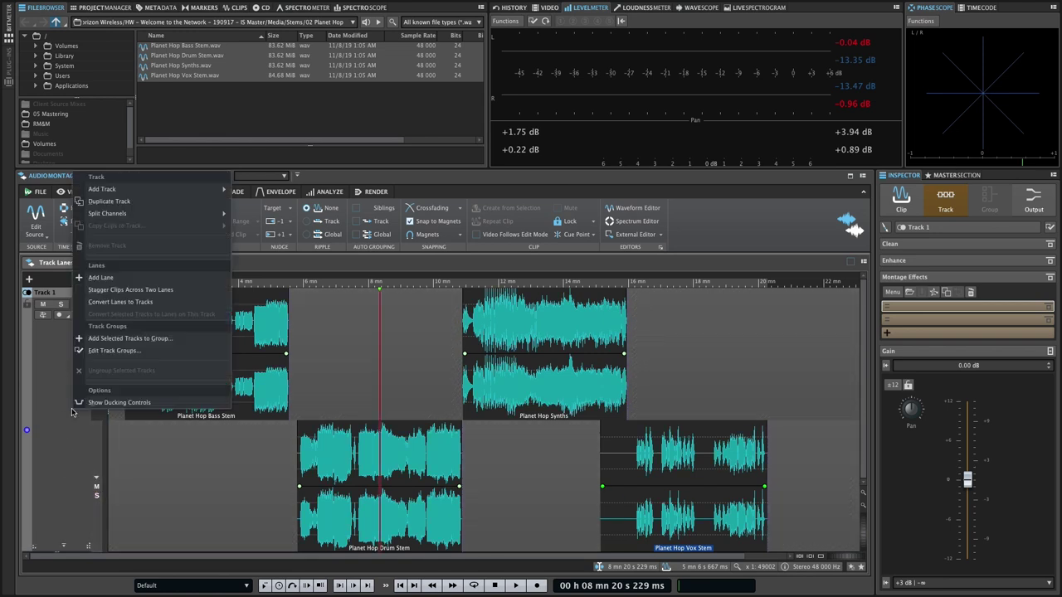
{"action": "left_click", "coordinate": [107, 304]}
{"action": "right_click", "coordinate": [64, 359]}
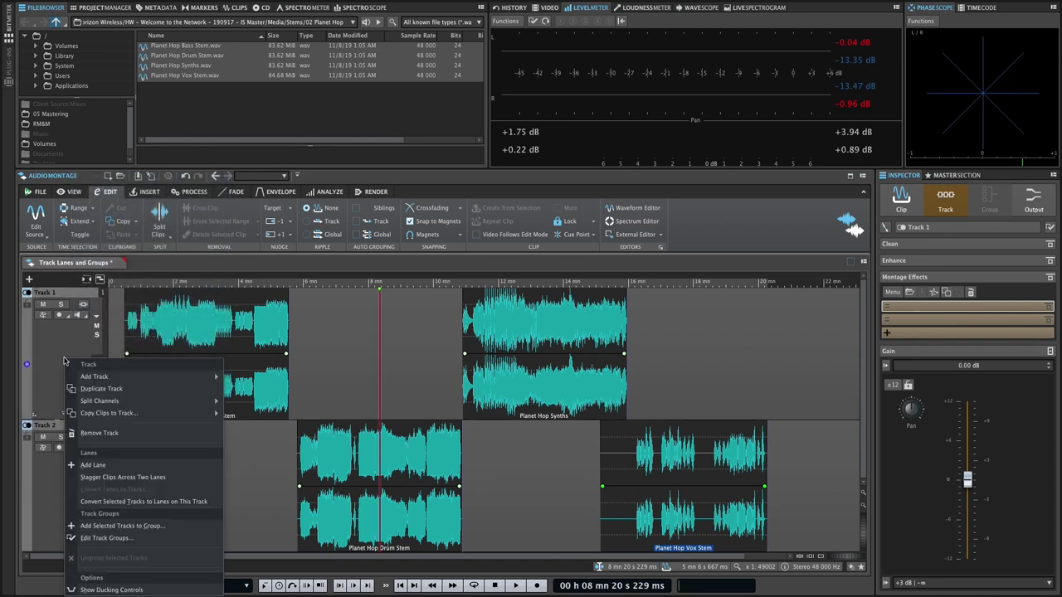
{"action": "left_click", "coordinate": [98, 503]}
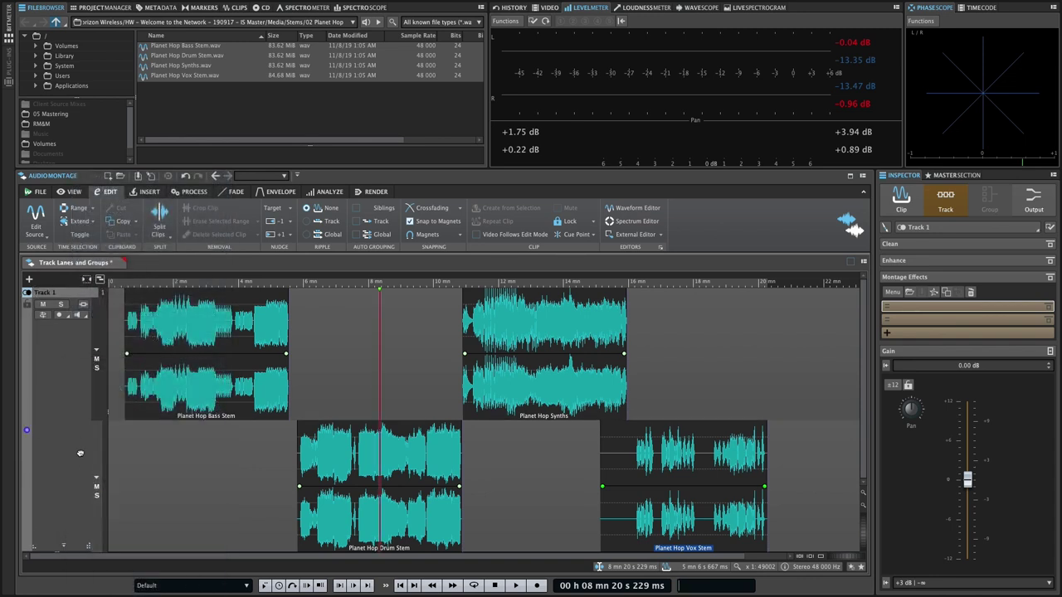
{"action": "key", "text": "ctrl+z"}
{"action": "key", "text": "ctrl+z"}
{"action": "key", "text": "ctrl+z"}
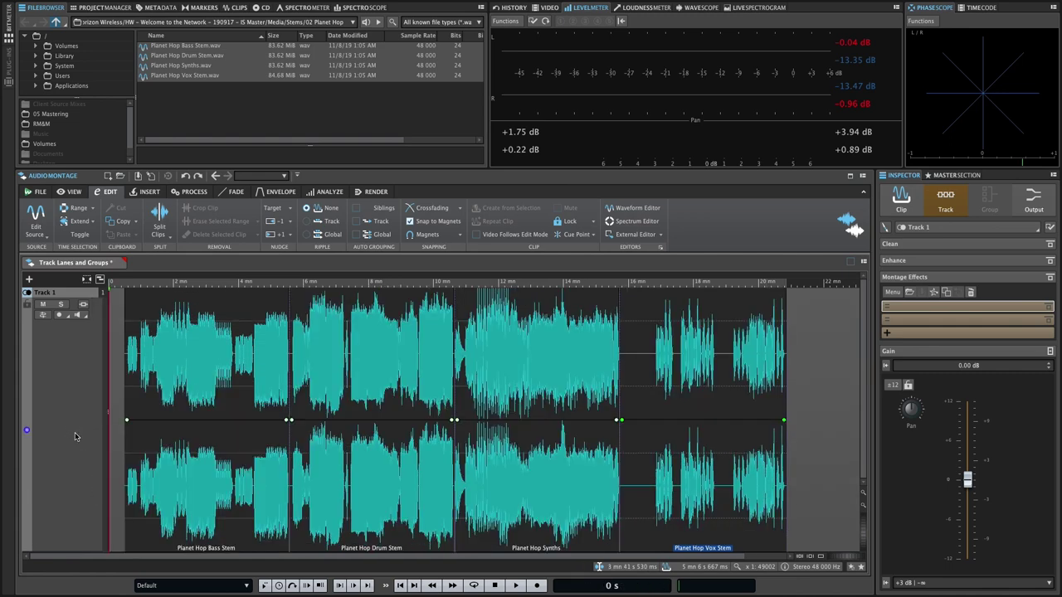
Step: Drag the four stems in and move Drum Stem to the top of the insert list
{"action": "left_click_drag", "start_coordinate": [181, 55], "coordinate": [125, 370]}
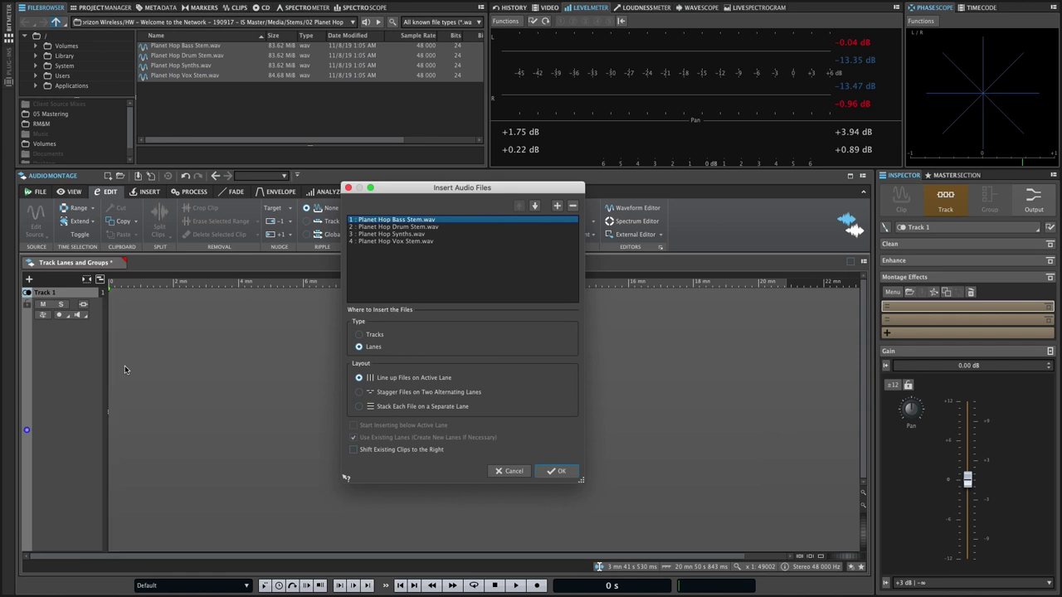
{"action": "left_click", "coordinate": [415, 226]}
{"action": "key", "text": "ctrl+Up"}
Step: Insert them as Lanes with Stack Each File on a Separate Lane, without shifting existing clips
{"action": "left_click", "coordinate": [374, 335]}
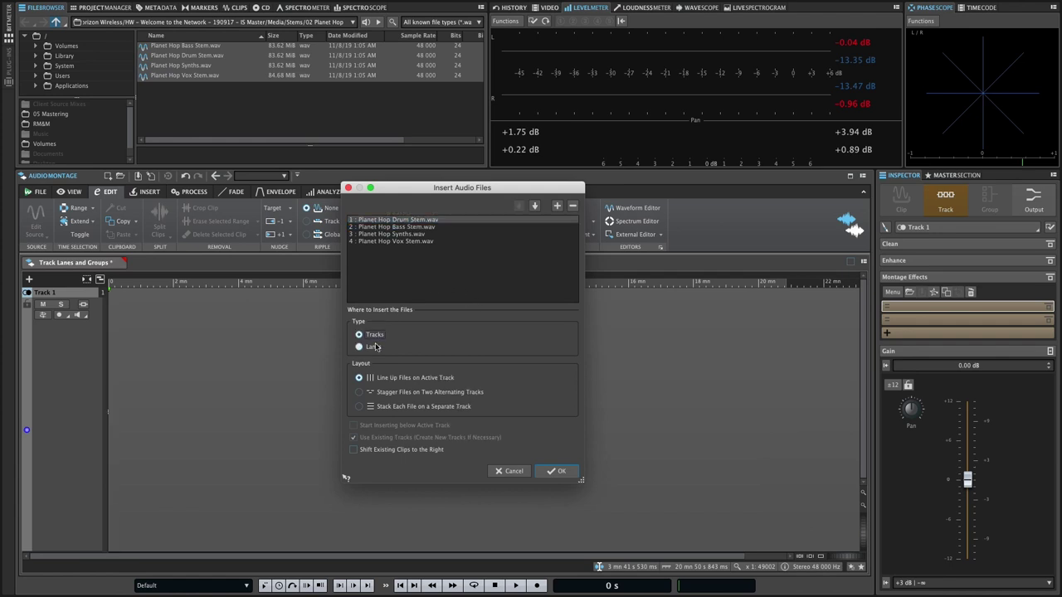
{"action": "left_click", "coordinate": [375, 347]}
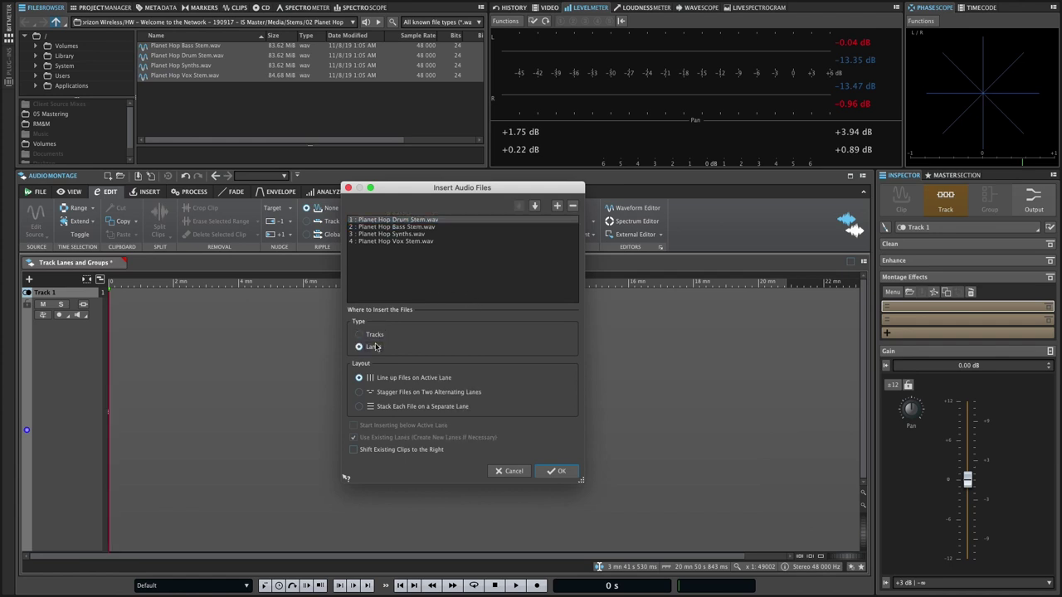
{"action": "left_click", "coordinate": [360, 393]}
{"action": "left_click", "coordinate": [360, 407]}
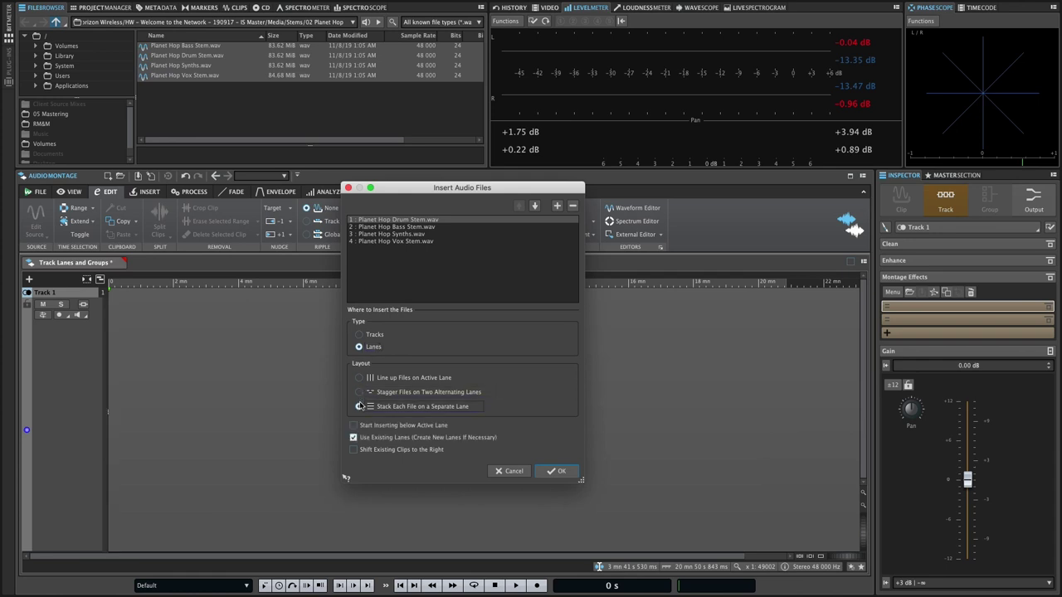
{"action": "left_click", "coordinate": [354, 449]}
{"action": "left_click", "coordinate": [354, 426]}
{"action": "left_click", "coordinate": [556, 472]}
Step: Colour the Drum Stem clip red and the Bass Stem clip purple
{"action": "left_click", "coordinate": [267, 332]}
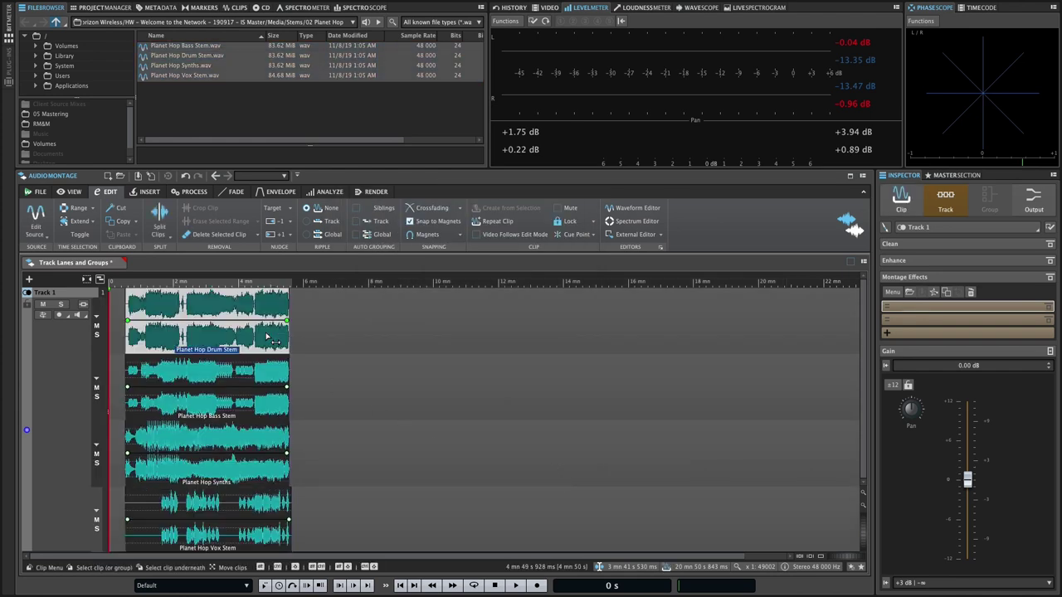
{"action": "left_click", "coordinate": [901, 201]}
{"action": "left_click", "coordinate": [885, 227]}
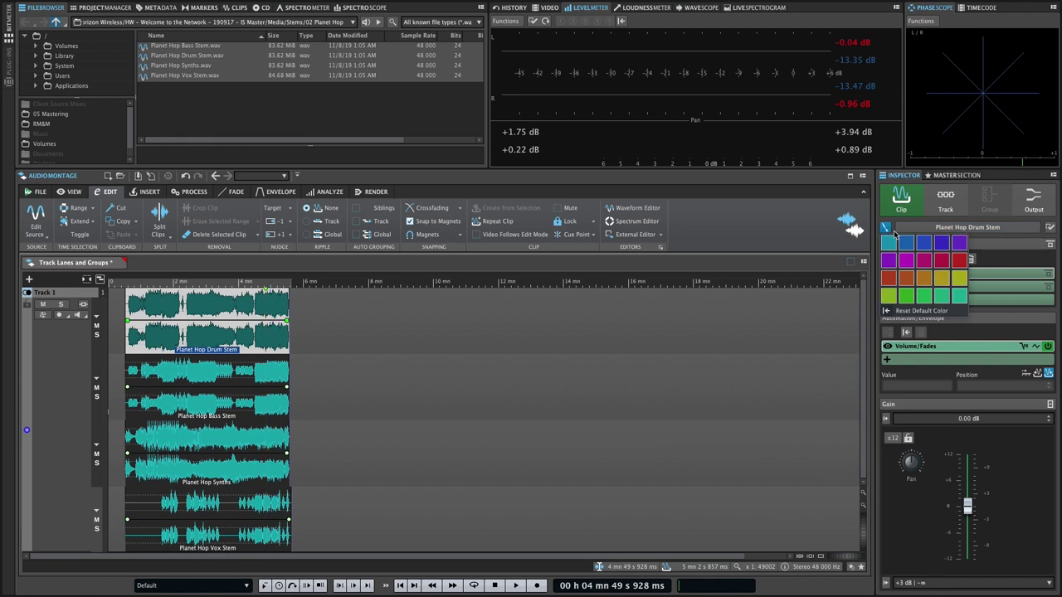
{"action": "left_click", "coordinate": [950, 247]}
{"action": "left_click", "coordinate": [265, 380]}
{"action": "left_click", "coordinate": [885, 227]}
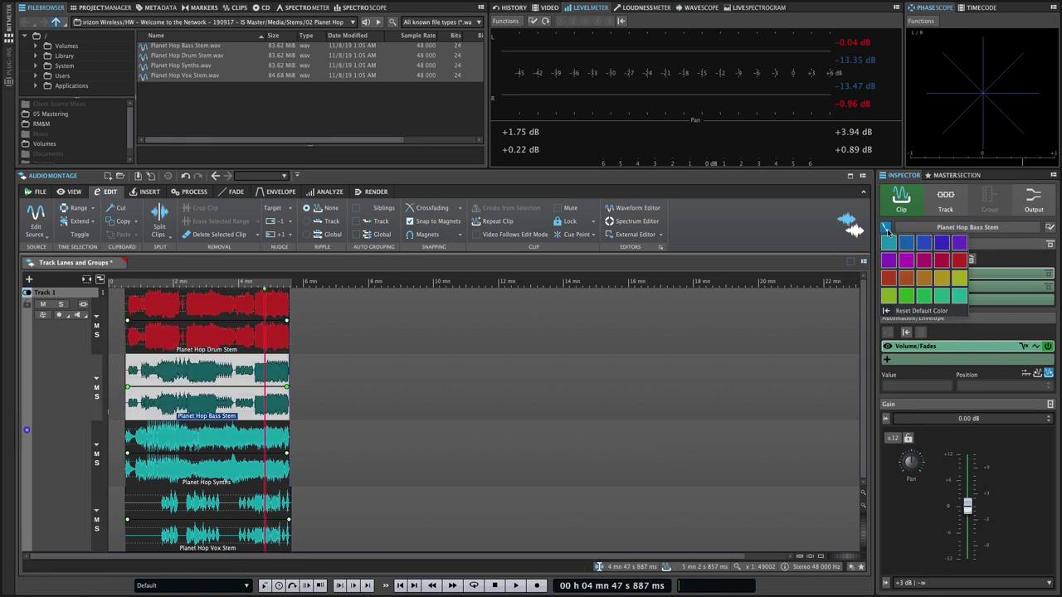
{"action": "left_click", "coordinate": [897, 260]}
Step: Colour the Synths clip dark blue and the Vox Stem clip yellow-green
{"action": "left_click", "coordinate": [968, 227]}
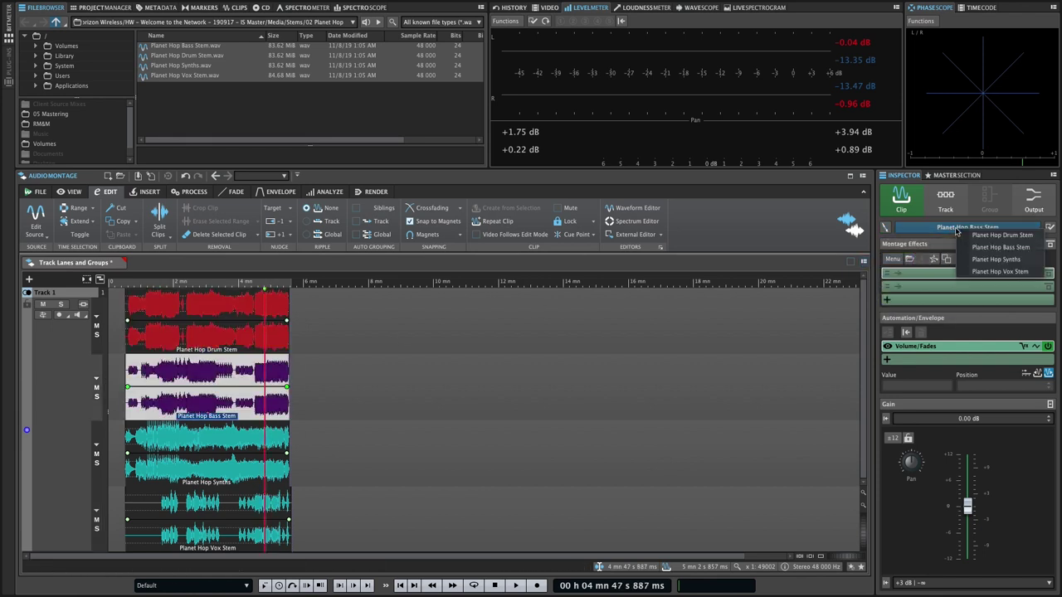
{"action": "left_click", "coordinate": [975, 260]}
{"action": "left_click", "coordinate": [885, 227]}
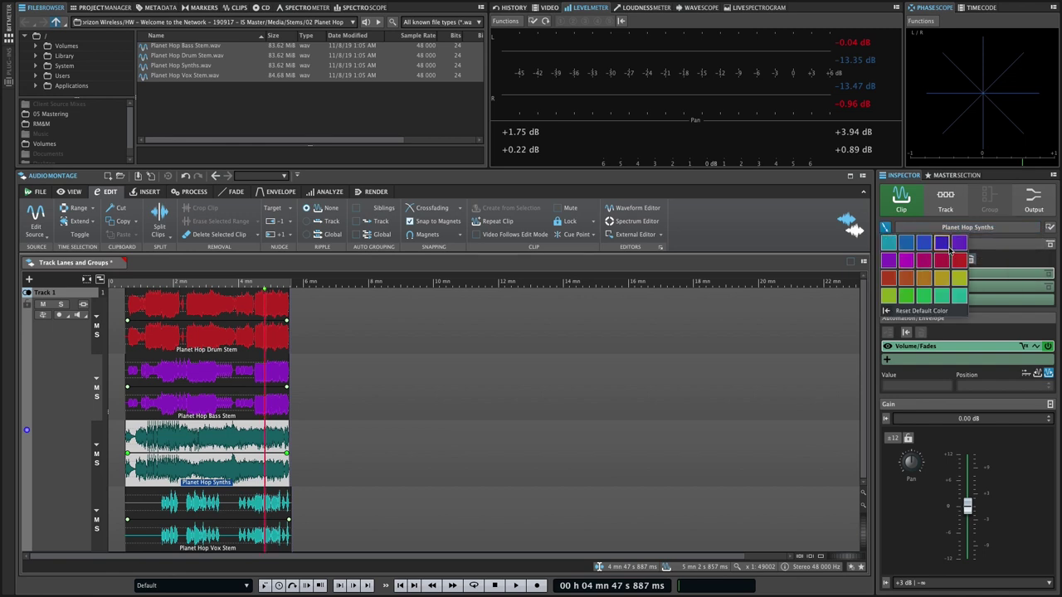
{"action": "left_click", "coordinate": [942, 245]}
{"action": "left_click", "coordinate": [944, 229]}
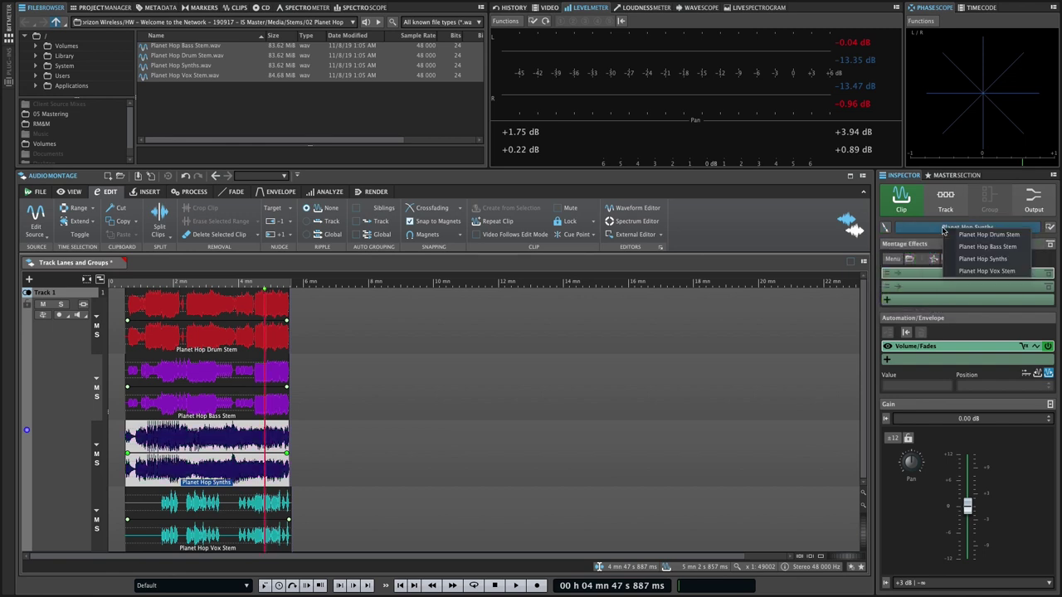
{"action": "left_click", "coordinate": [971, 271]}
{"action": "left_click", "coordinate": [885, 227]}
{"action": "left_click", "coordinate": [946, 284]}
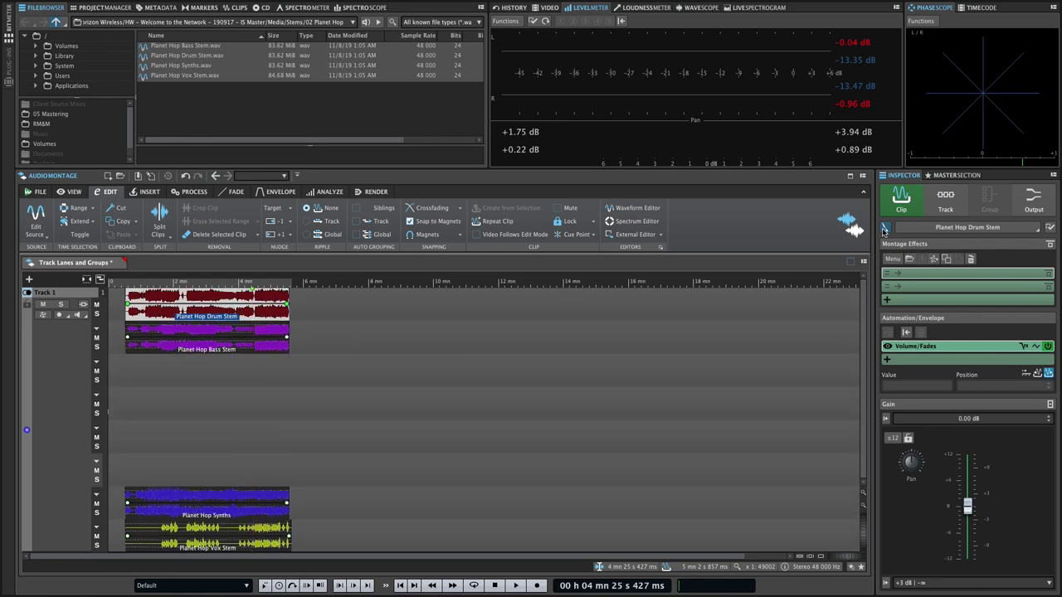
{"action": "left_click", "coordinate": [923, 273]}
Step: Add a FabFilter Pro-DS de-esser to the Drum Stem clip
{"action": "mouse_move", "coordinate": [934, 279]}
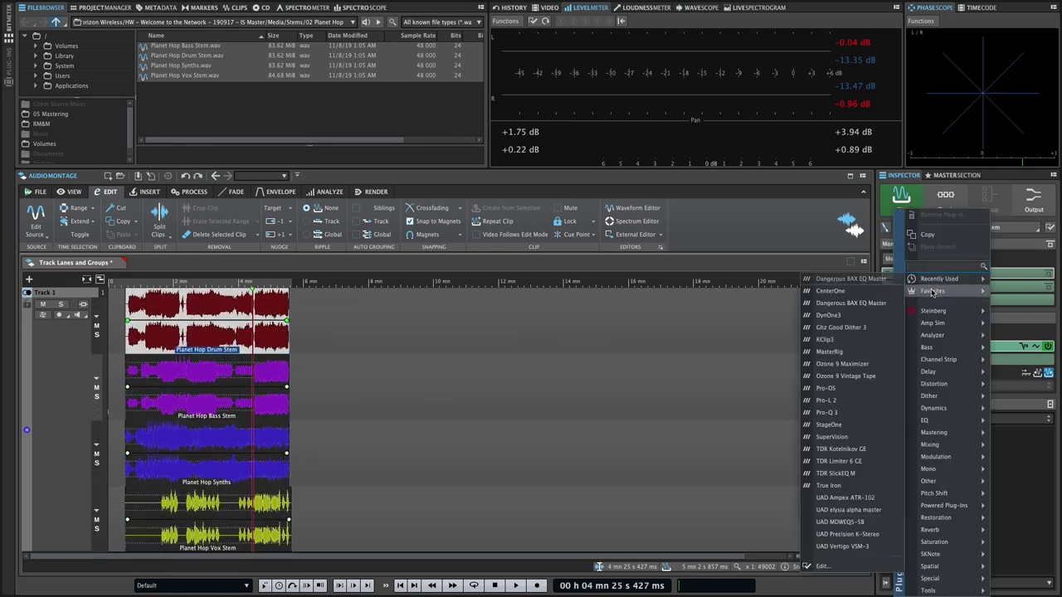
{"action": "left_click", "coordinate": [826, 388]}
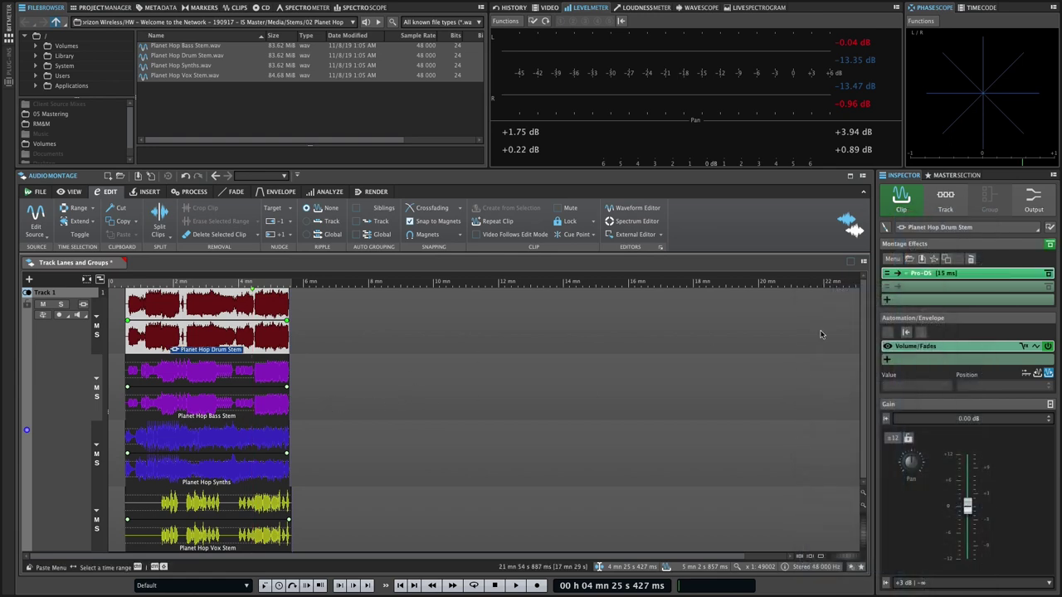
{"action": "left_click_drag", "start_coordinate": [846, 106], "coordinate": [644, 245]}
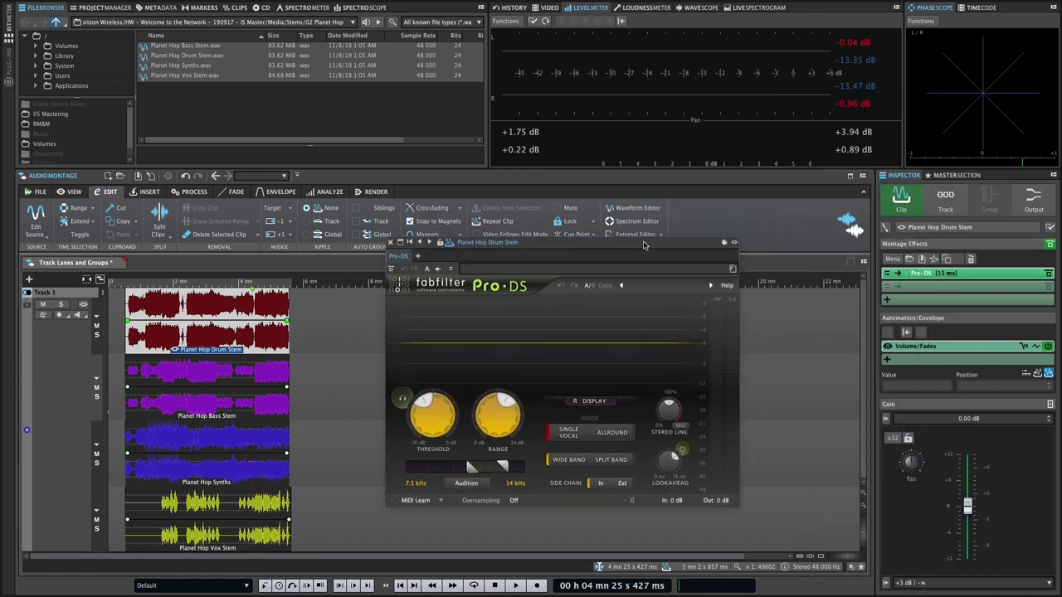
Step: Add Pro-Q 3 to Track 1's effects with a few-dB low-shelf cut and a 477 Hz bell boost
{"action": "left_click", "coordinate": [946, 199]}
{"action": "left_click", "coordinate": [928, 309]}
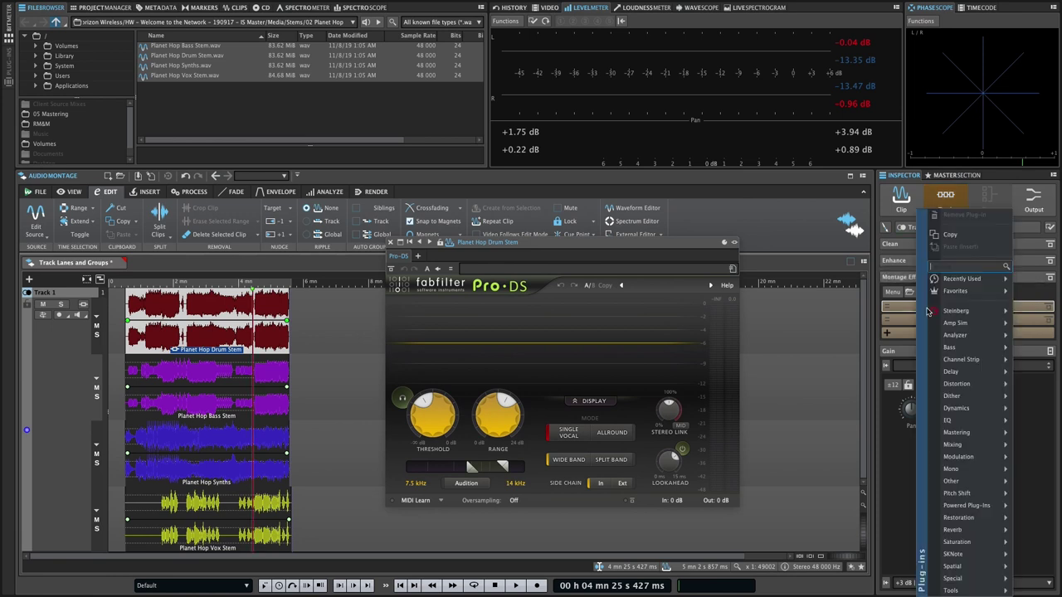
{"action": "type", "text": "pro-q"}
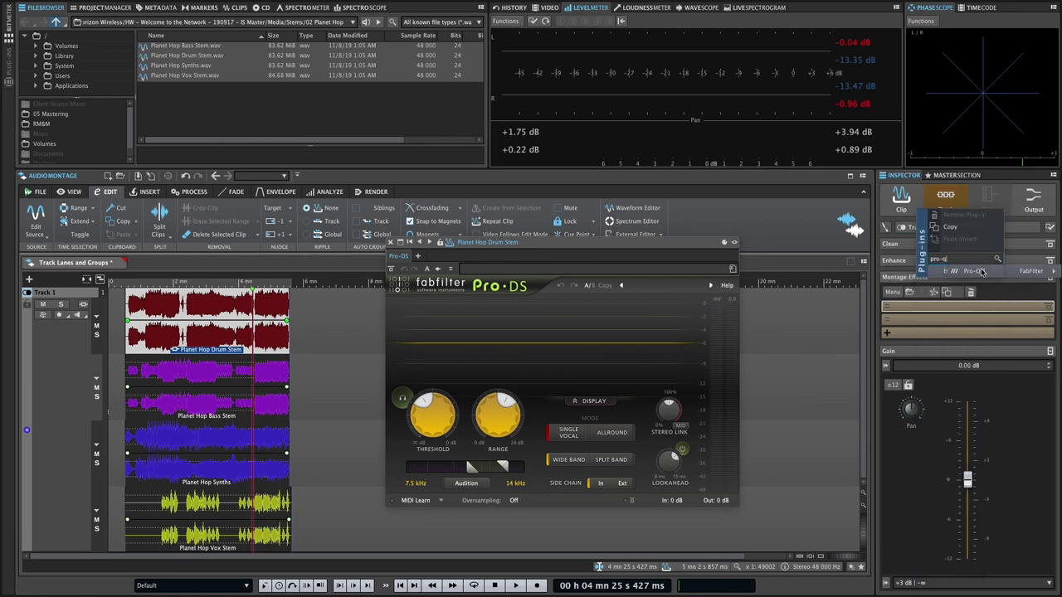
{"action": "left_click", "coordinate": [967, 279]}
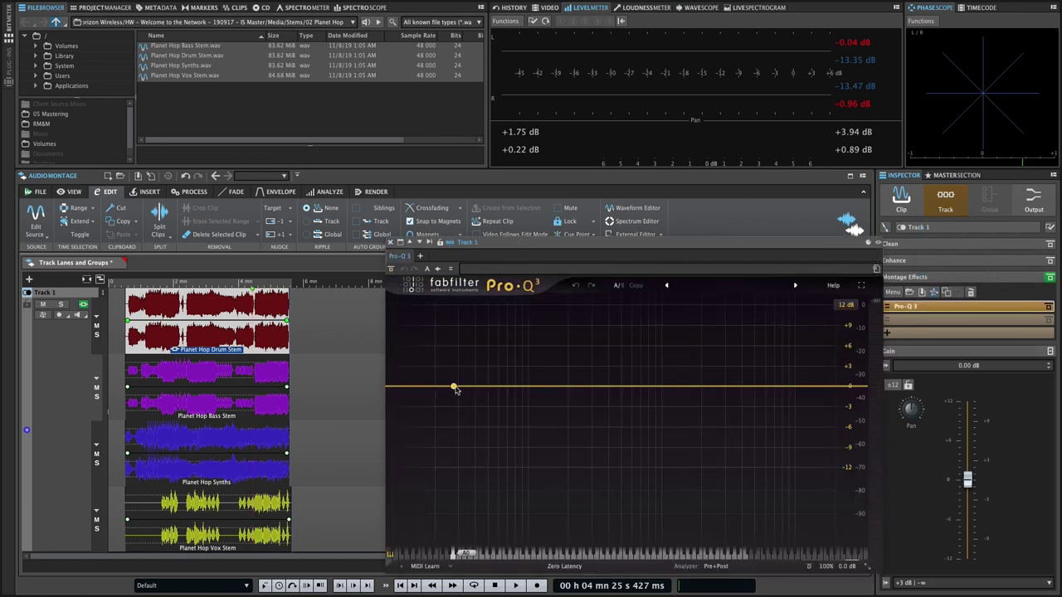
{"action": "left_click_drag", "start_coordinate": [450, 387], "coordinate": [450, 395]}
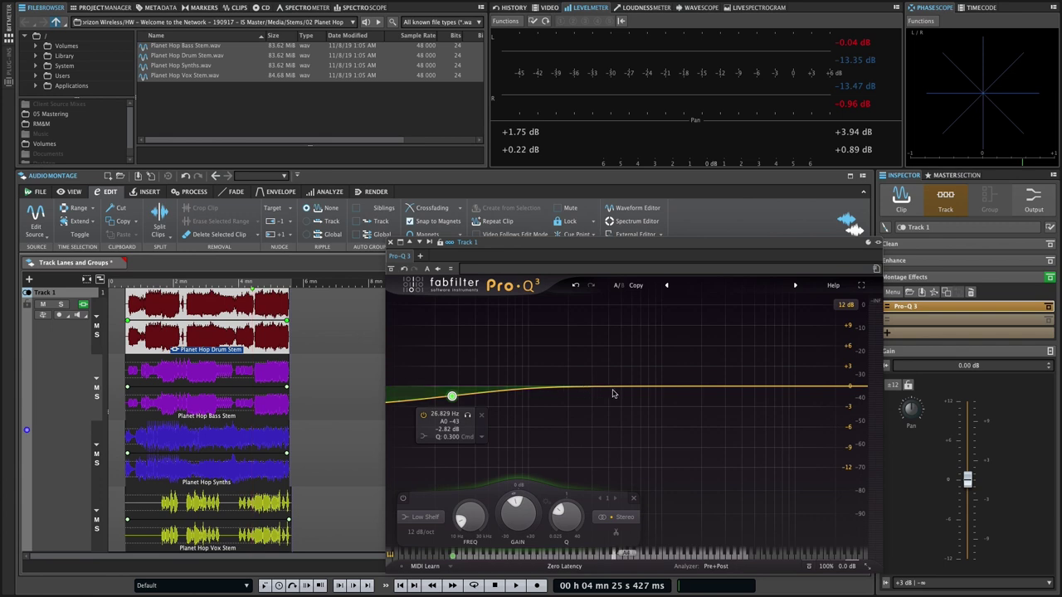
{"action": "left_click_drag", "start_coordinate": [617, 387], "coordinate": [619, 378]}
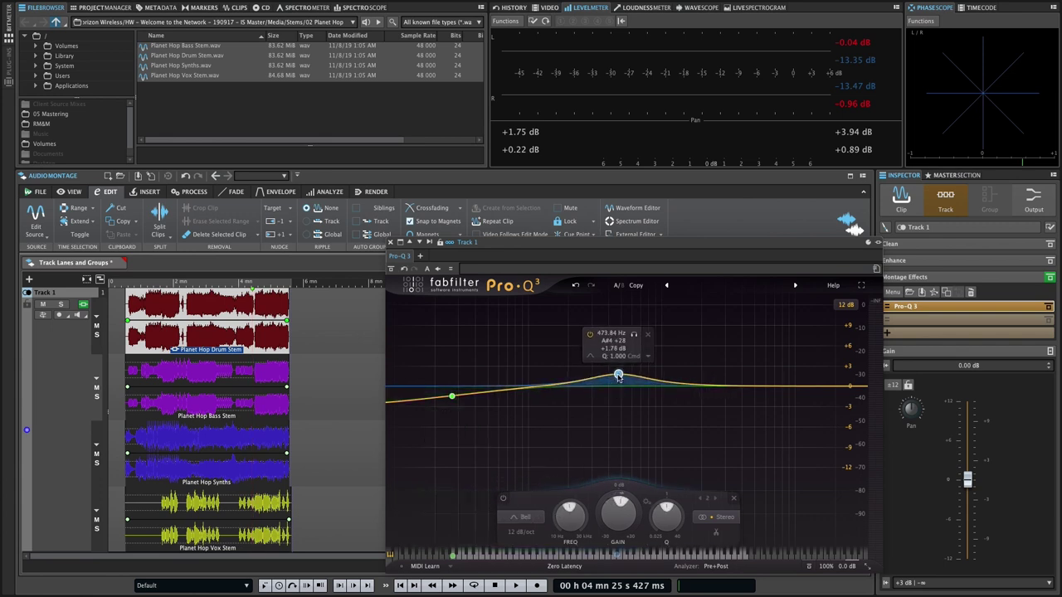
{"action": "left_click", "coordinate": [391, 244]}
Step: Undo the last edit, then select and deselect all the stem clips
{"action": "key", "text": "ctrl+z"}
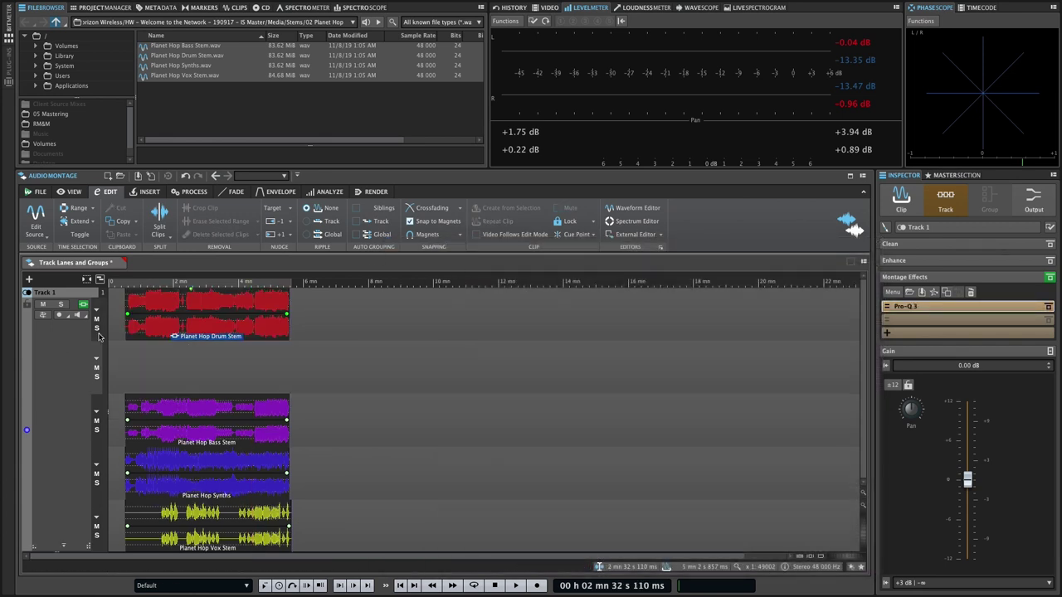
{"action": "key", "text": "ctrl+a"}
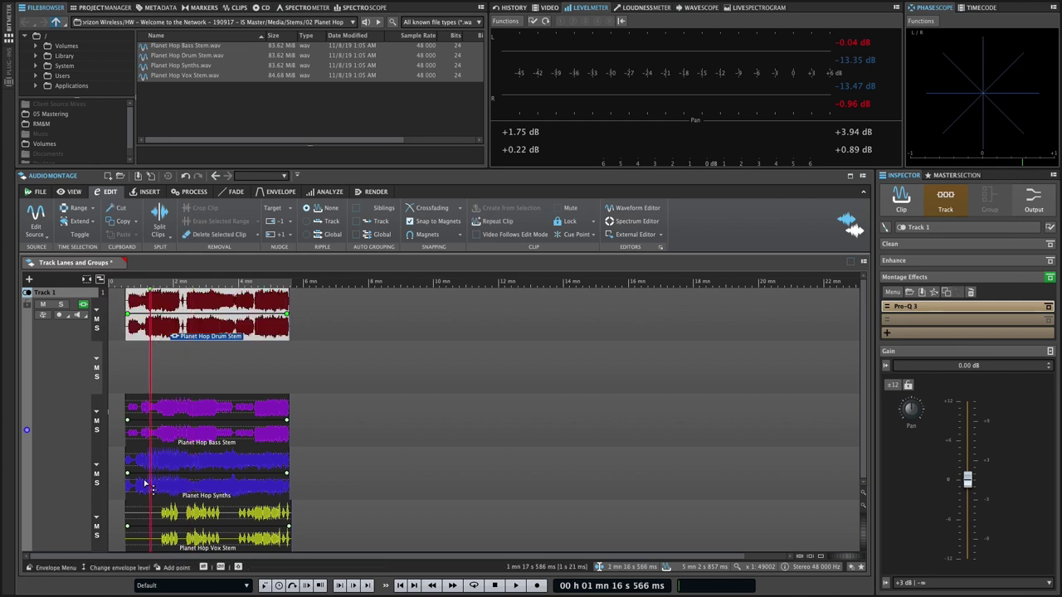
{"action": "left_click", "coordinate": [150, 375]}
{"action": "left_click", "coordinate": [175, 379]}
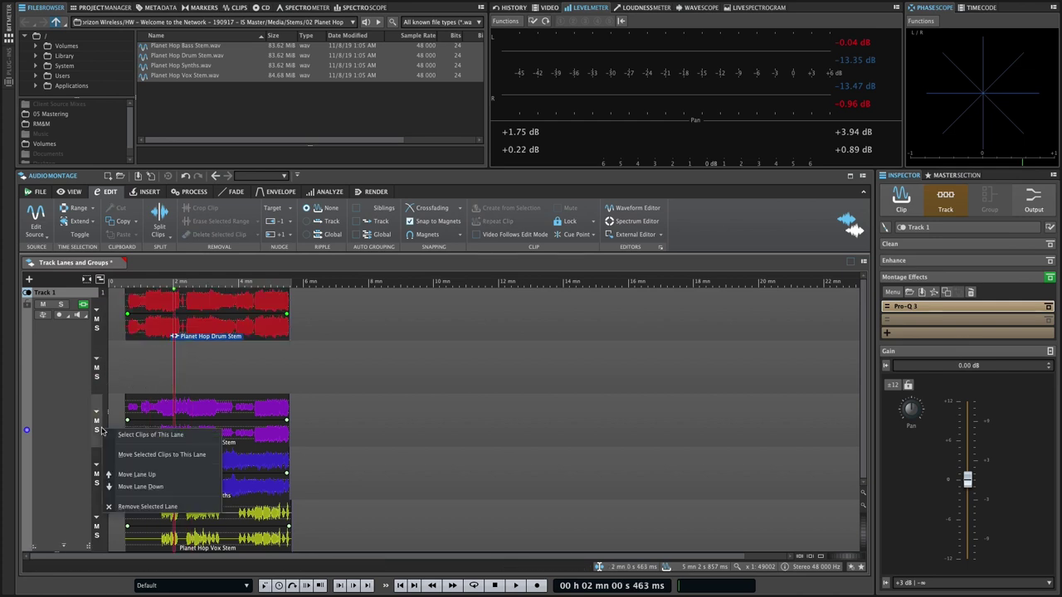
Step: Move Bass Stem up and back down, remove the empty lane above it, and collapse the Drum lane
{"action": "left_click", "coordinate": [130, 434]}
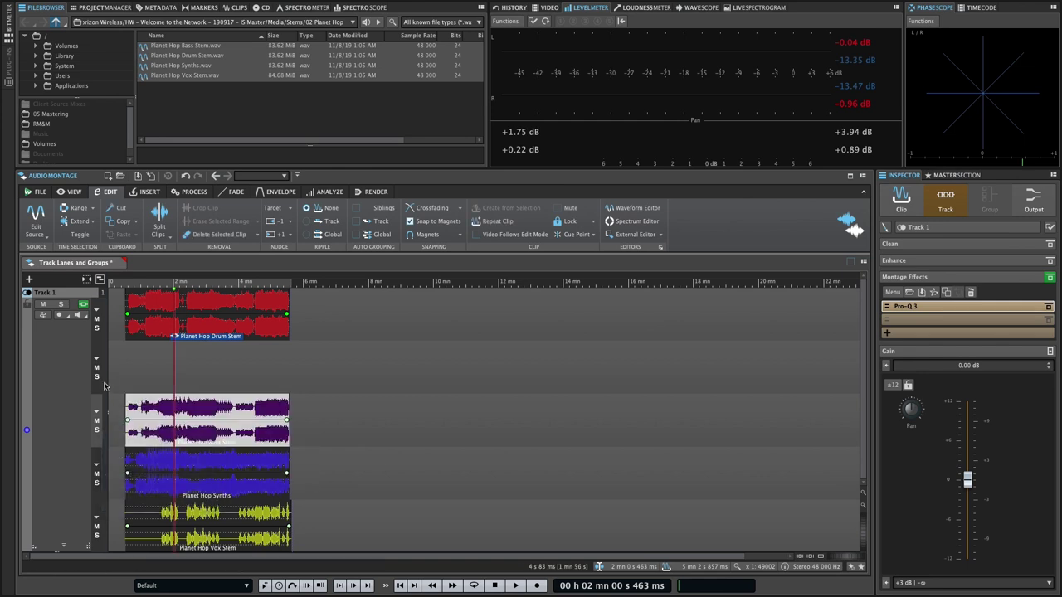
{"action": "right_click", "coordinate": [102, 388]}
{"action": "left_click", "coordinate": [130, 411]}
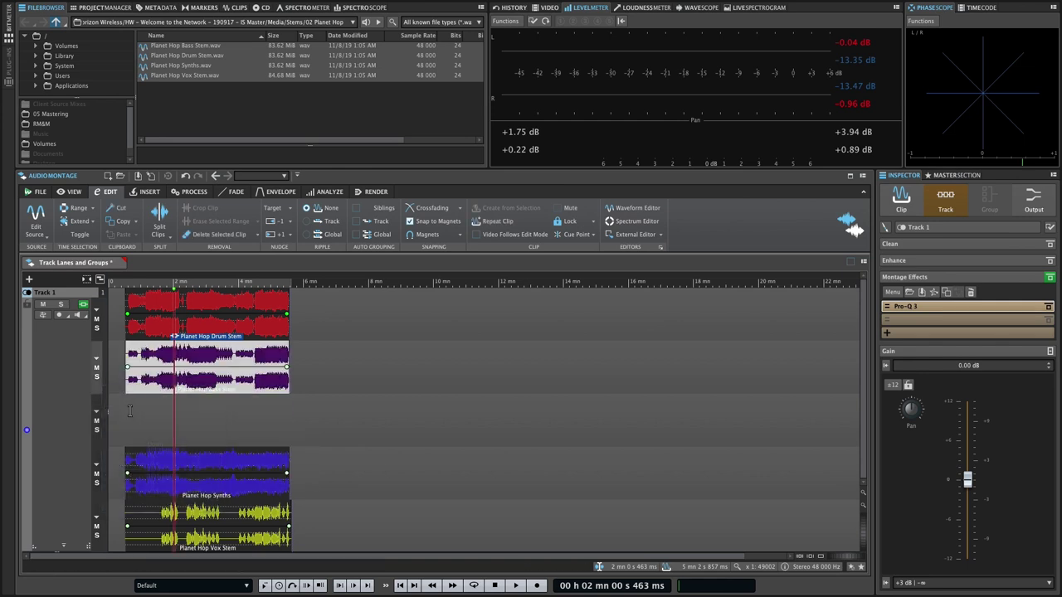
{"action": "right_click", "coordinate": [97, 443]}
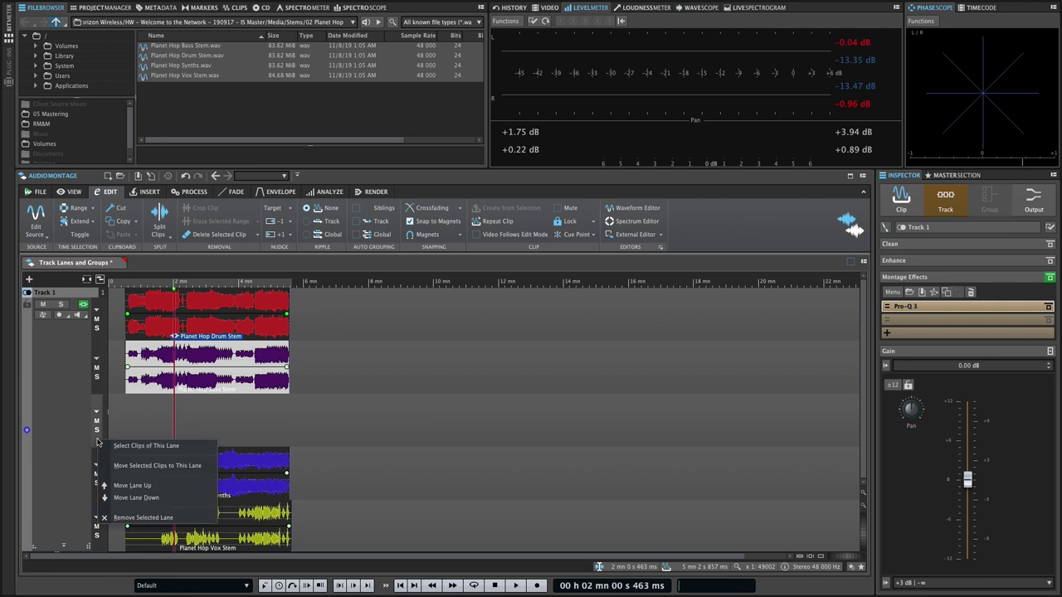
{"action": "left_click", "coordinate": [120, 479]}
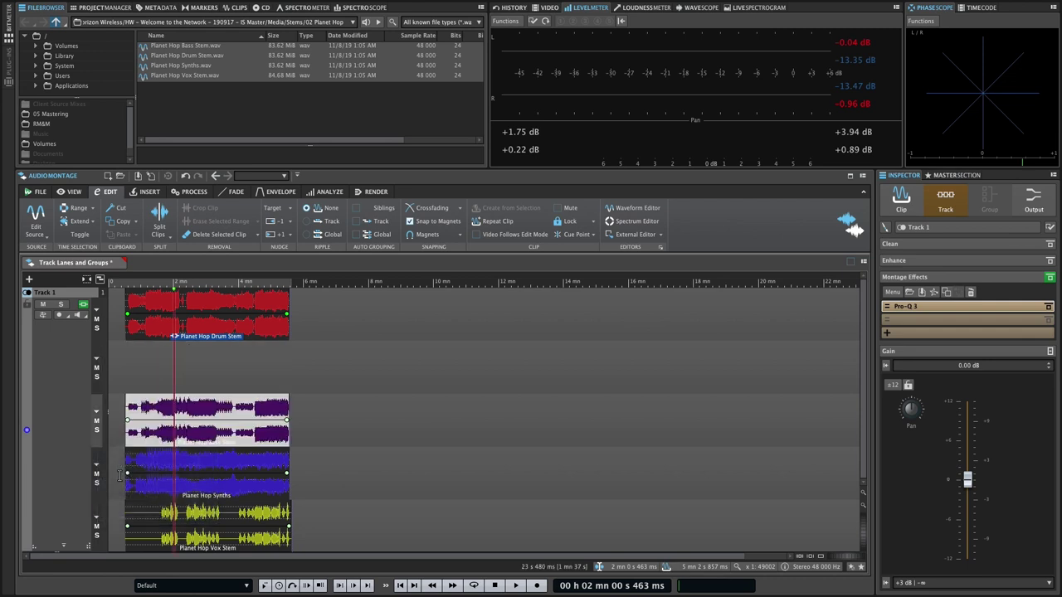
{"action": "right_click", "coordinate": [97, 386]}
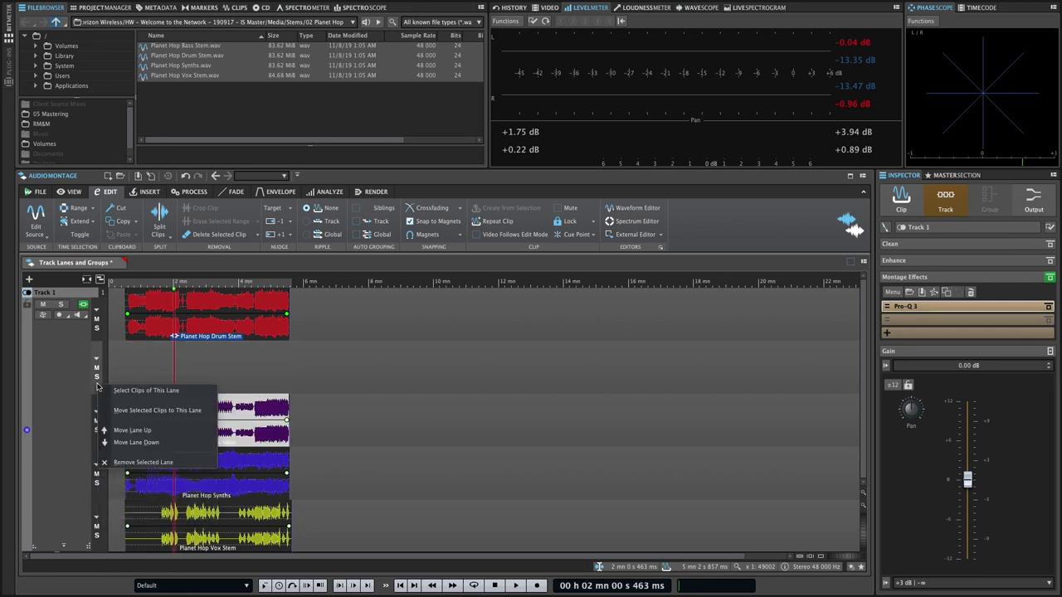
{"action": "left_click", "coordinate": [133, 462]}
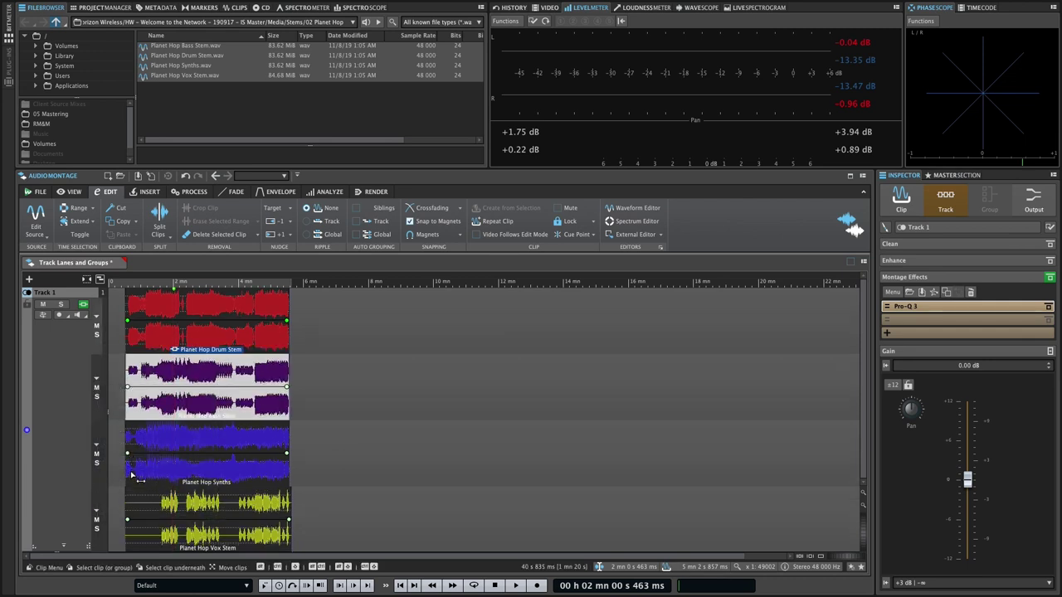
{"action": "left_click", "coordinate": [97, 319]}
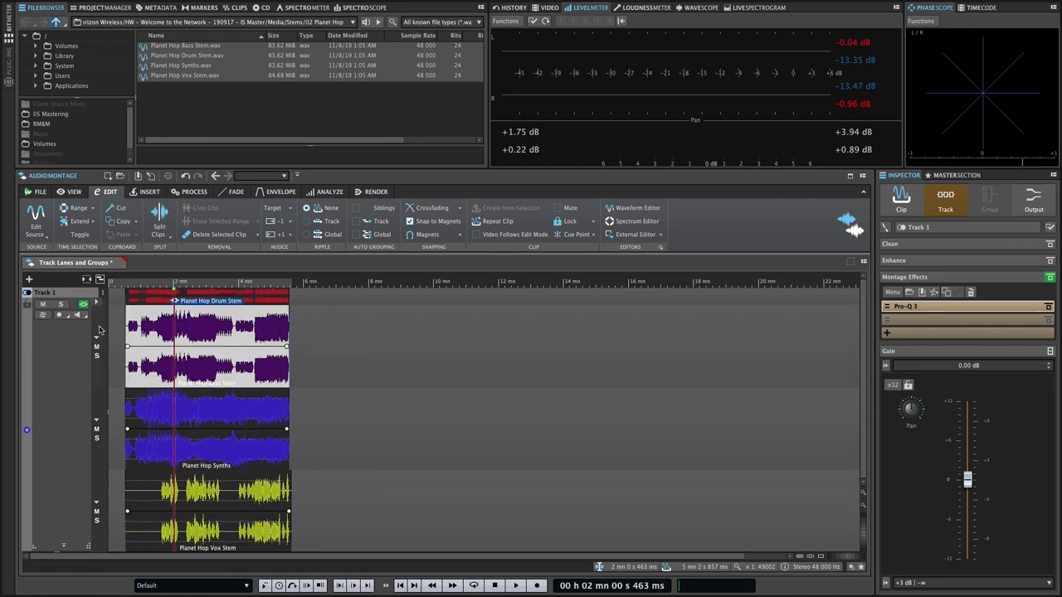
{"action": "left_click", "coordinate": [96, 335]}
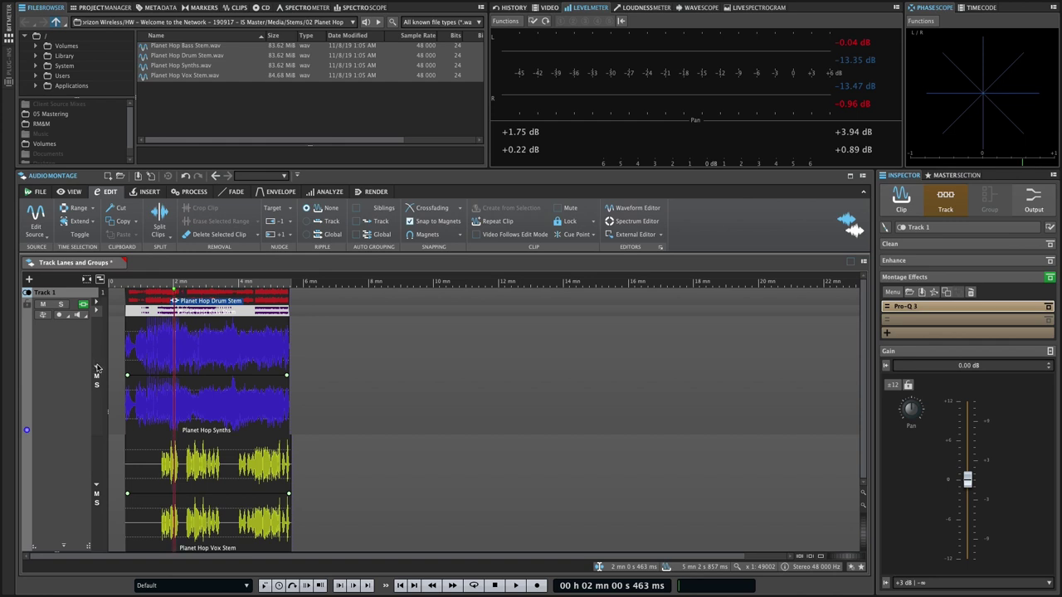
{"action": "left_click", "coordinate": [96, 483]}
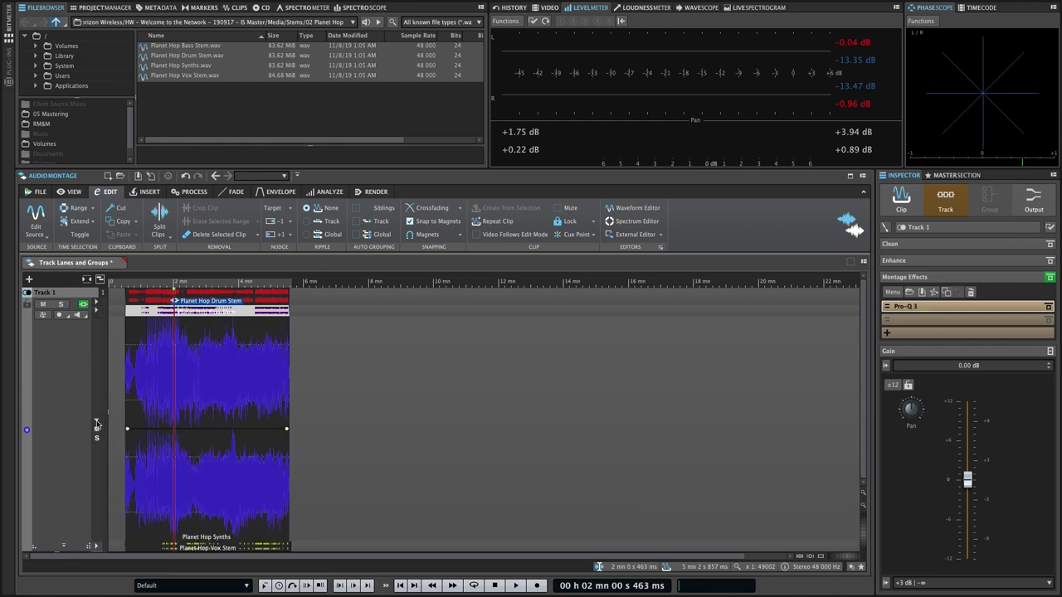
{"action": "left_click", "coordinate": [97, 313]}
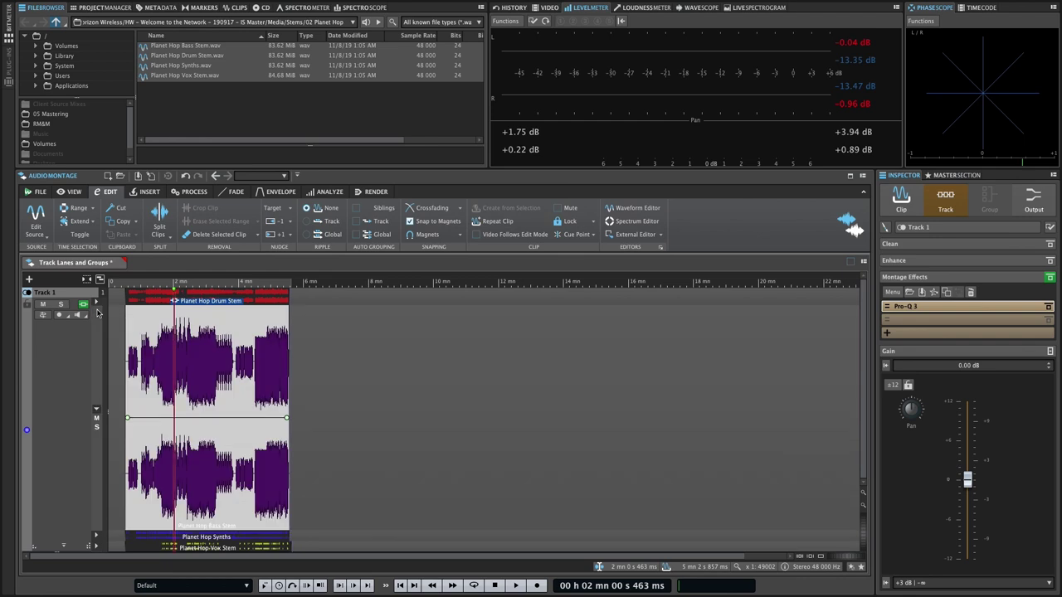
{"action": "left_click", "coordinate": [96, 304]}
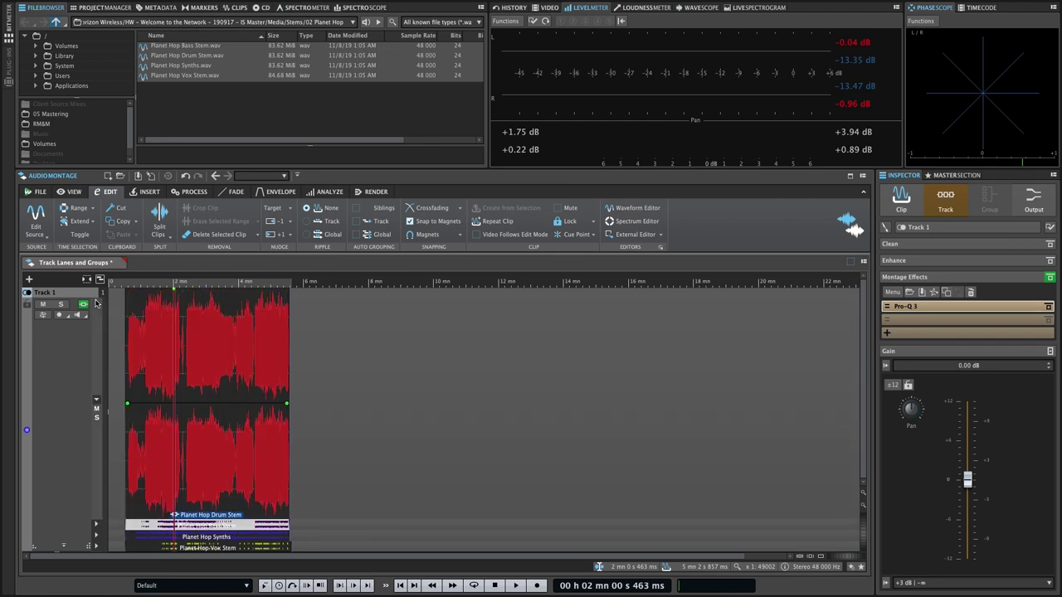
{"action": "left_click", "coordinate": [97, 401]}
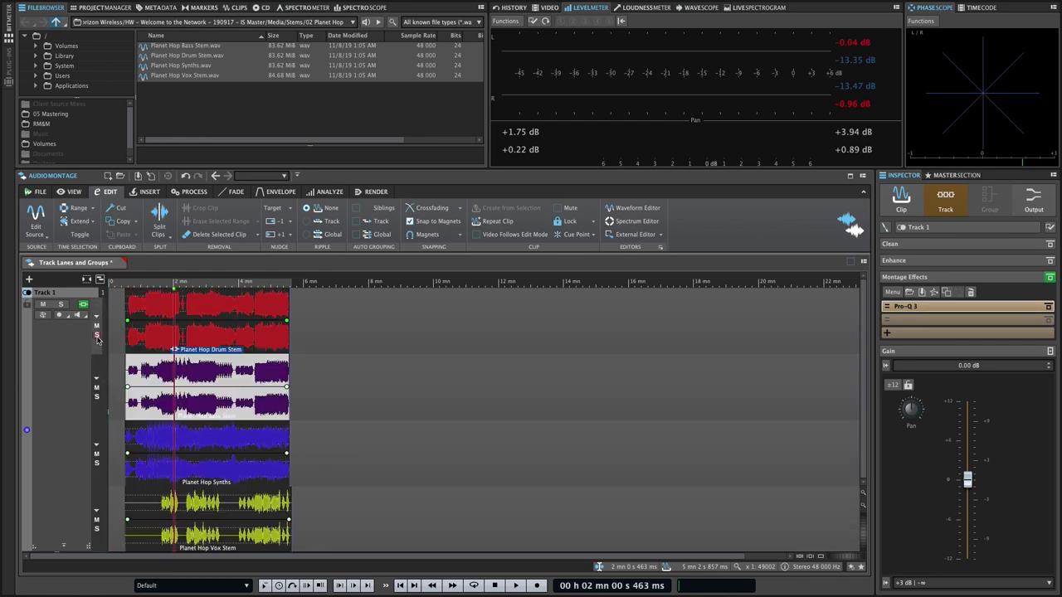
{"action": "left_click", "coordinate": [96, 335]}
{"action": "left_click", "coordinate": [96, 396]}
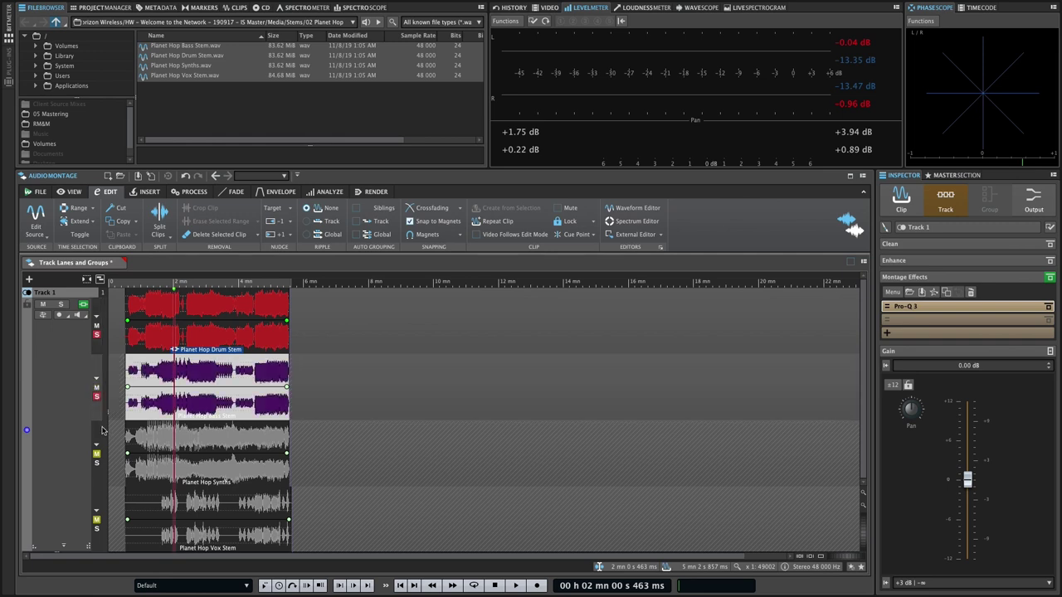
{"action": "left_click", "coordinate": [96, 464]}
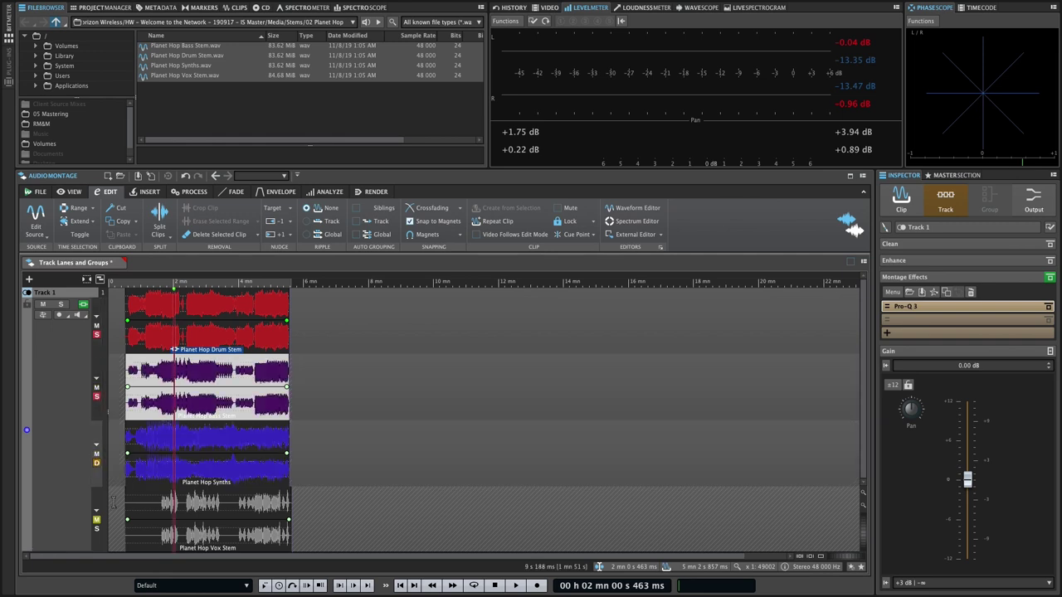
{"action": "left_click", "coordinate": [97, 464]}
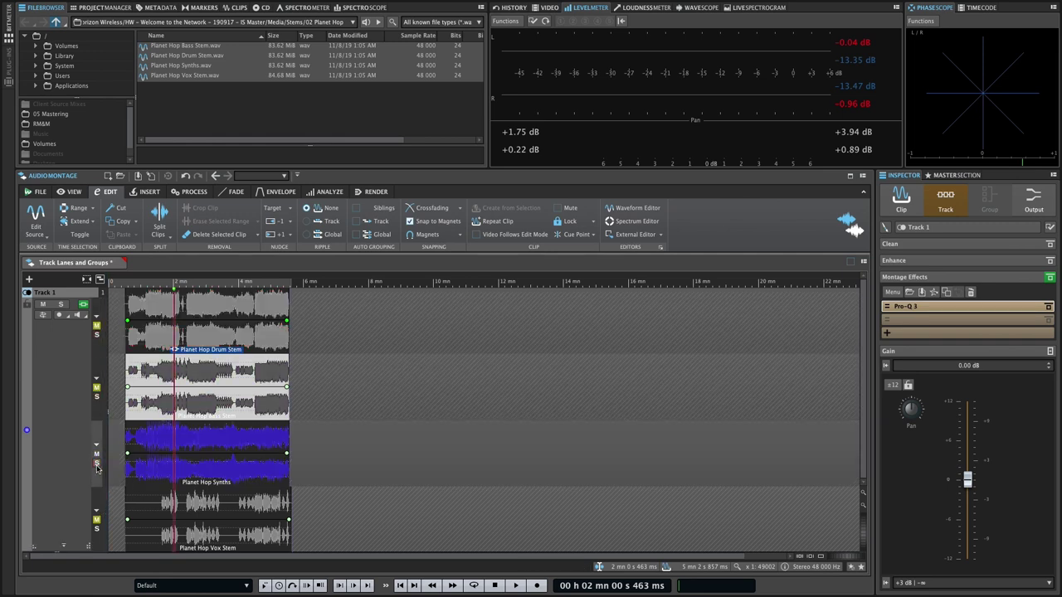
{"action": "left_click", "coordinate": [96, 464]}
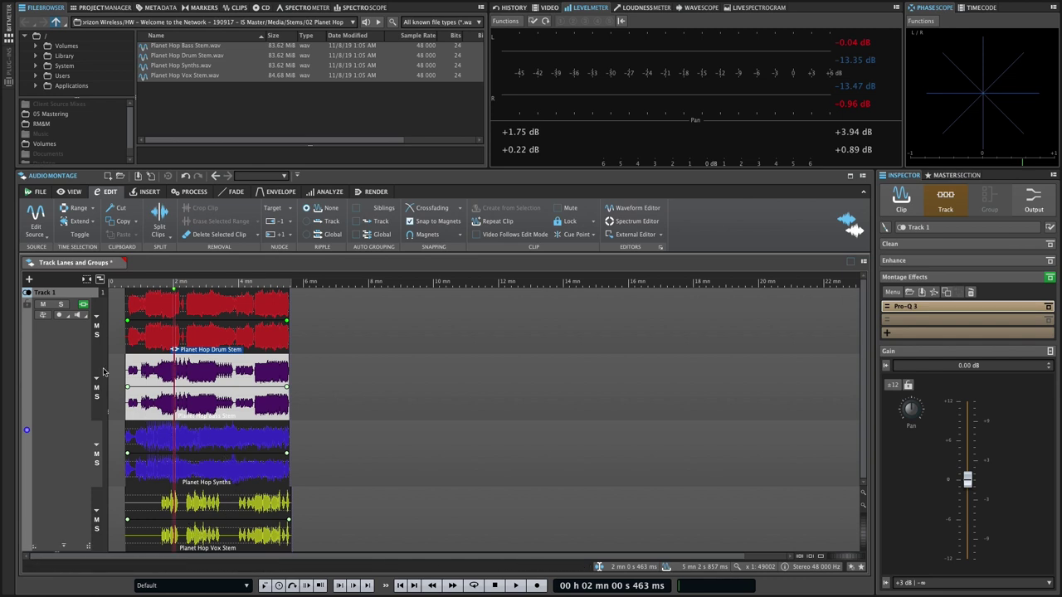
Step: Move the Bass Stem clip onto lane 1 from the montage clip list
{"action": "left_click", "coordinate": [238, 9]}
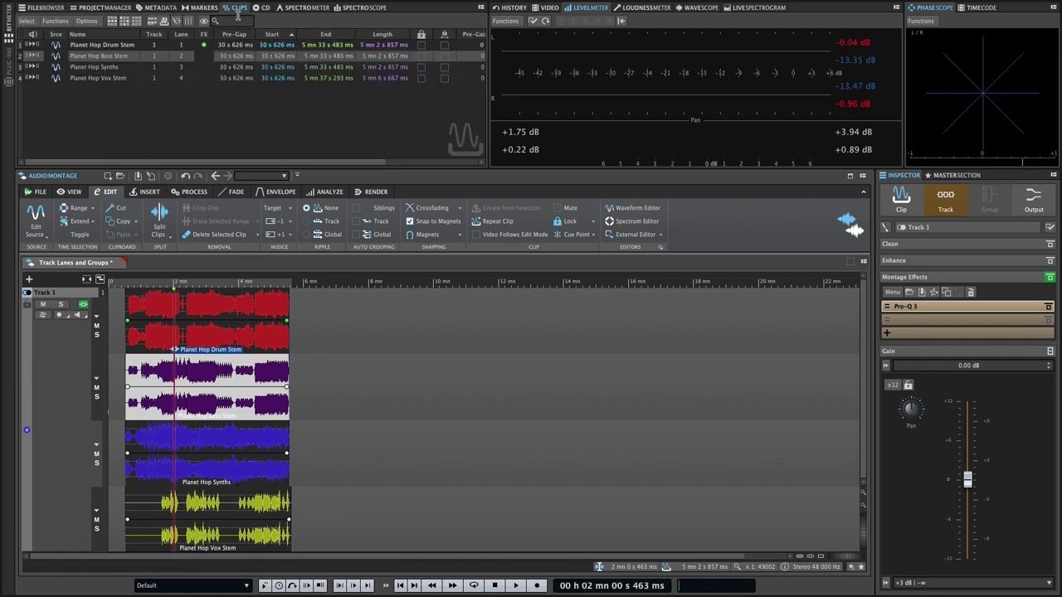
{"action": "left_click", "coordinate": [183, 57]}
{"action": "left_click", "coordinate": [183, 86]}
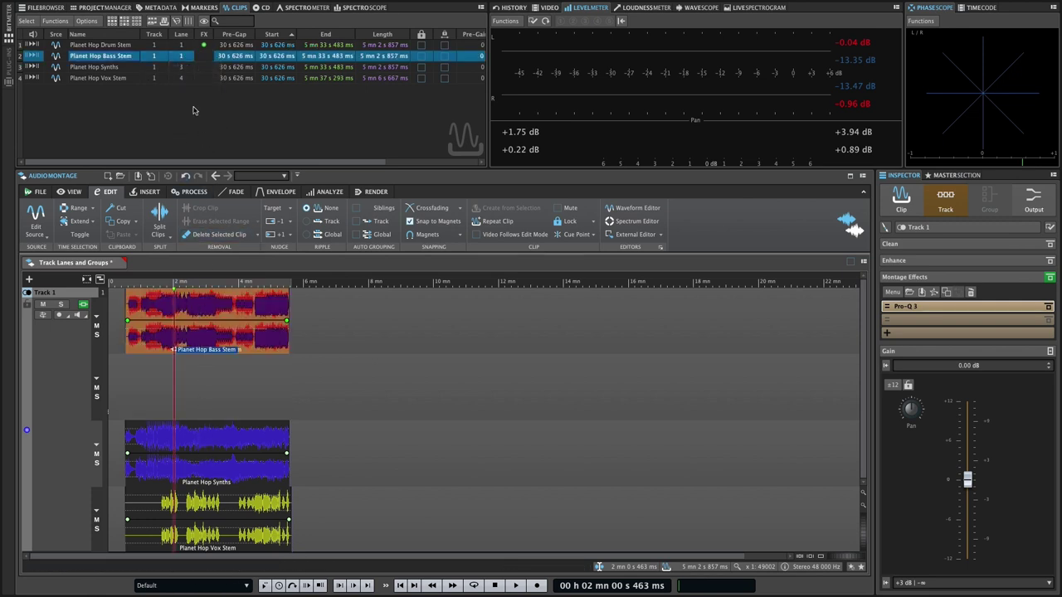
{"action": "left_click", "coordinate": [182, 67]}
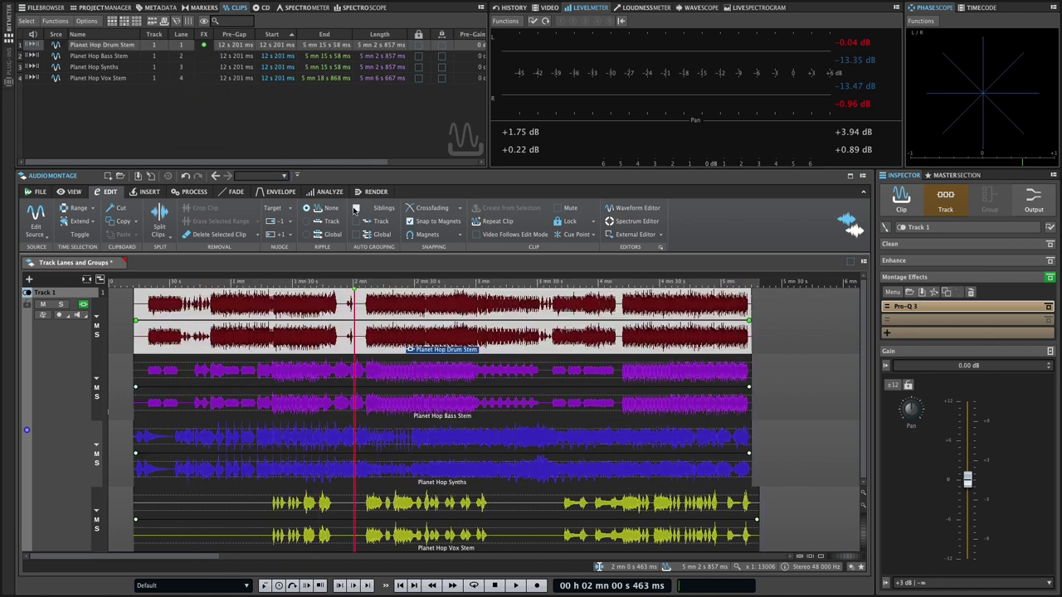
Step: Enable automatic grouping by track and shift all four clips together to start at 10 s 304 ms
{"action": "left_click", "coordinate": [355, 209]}
{"action": "mouse_move", "coordinate": [349, 353]}
{"action": "left_mouse_down"}
{"action": "mouse_move", "coordinate": [417, 352]}
{"action": "mouse_move", "coordinate": [339, 348]}
{"action": "mouse_move", "coordinate": [351, 349]}
{"action": "left_mouse_up"}
{"action": "left_click", "coordinate": [356, 220]}
{"action": "mouse_move", "coordinate": [366, 406]}
{"action": "left_mouse_down"}
{"action": "mouse_move", "coordinate": [440, 410]}
{"action": "mouse_move", "coordinate": [362, 411]}
{"action": "left_mouse_up"}
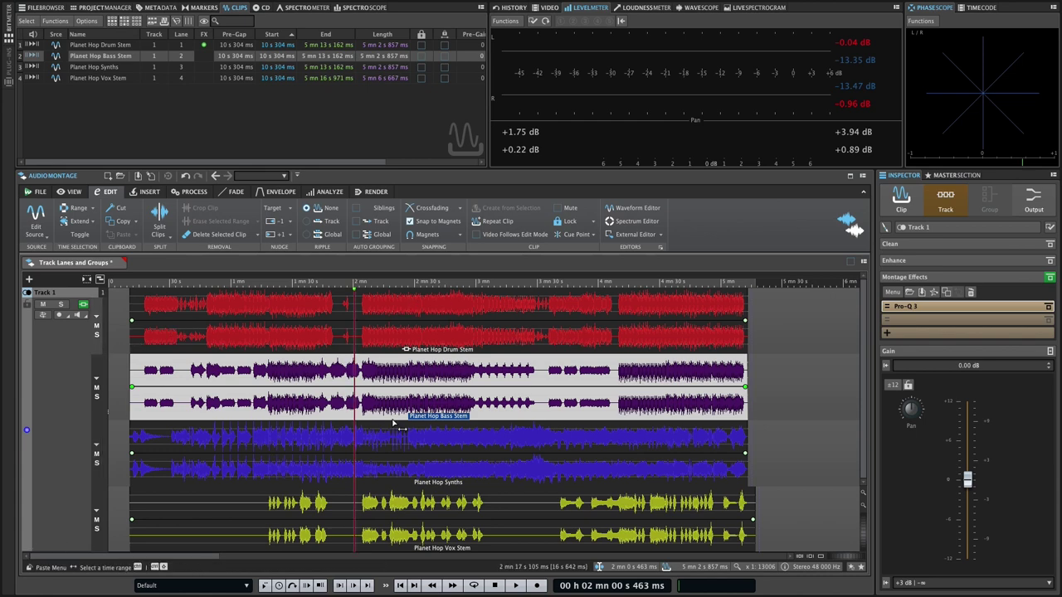
{"action": "scroll", "coordinate": [394, 425], "scroll_direction": "down", "scroll_amount": 3}
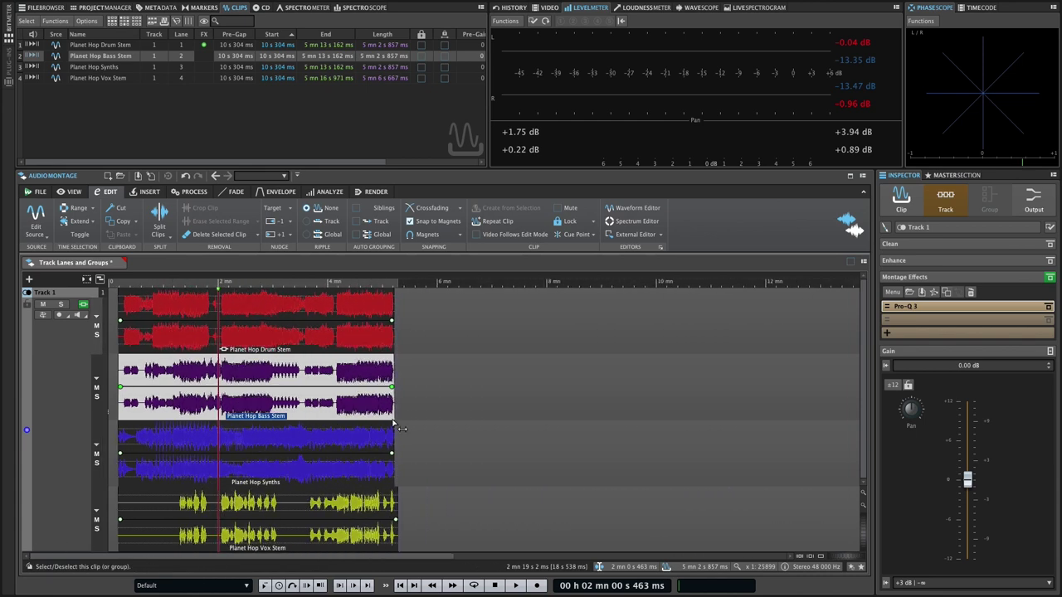
{"action": "scroll", "coordinate": [394, 424], "scroll_direction": "down", "scroll_amount": 2}
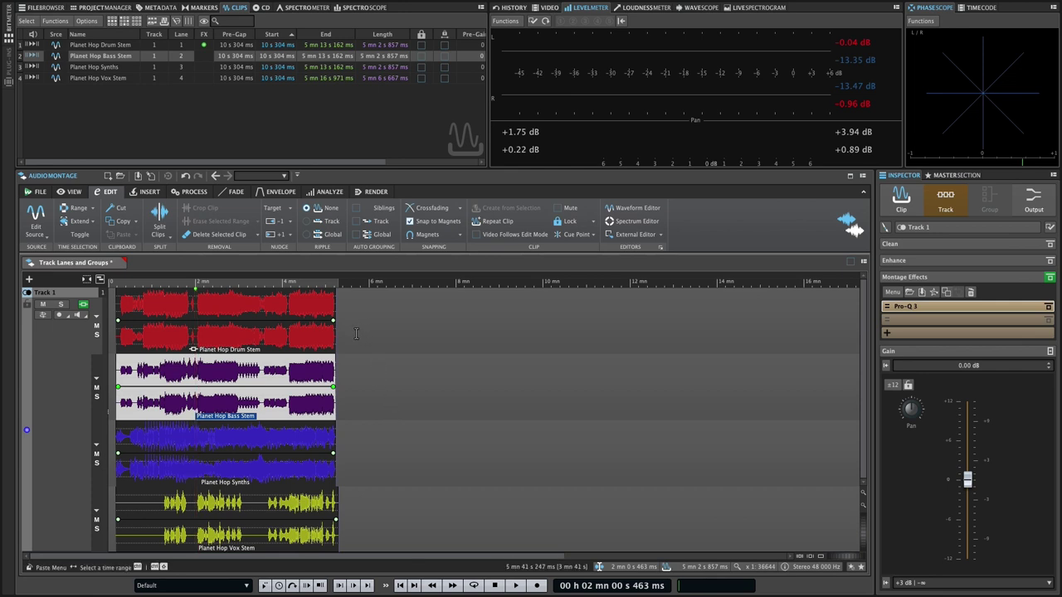
Step: Paste short Drum and Bass excerpts near 6 mn 56 s, then undo the pasted pieces
{"action": "left_click_drag", "start_coordinate": [309, 300], "coordinate": [316, 300]}
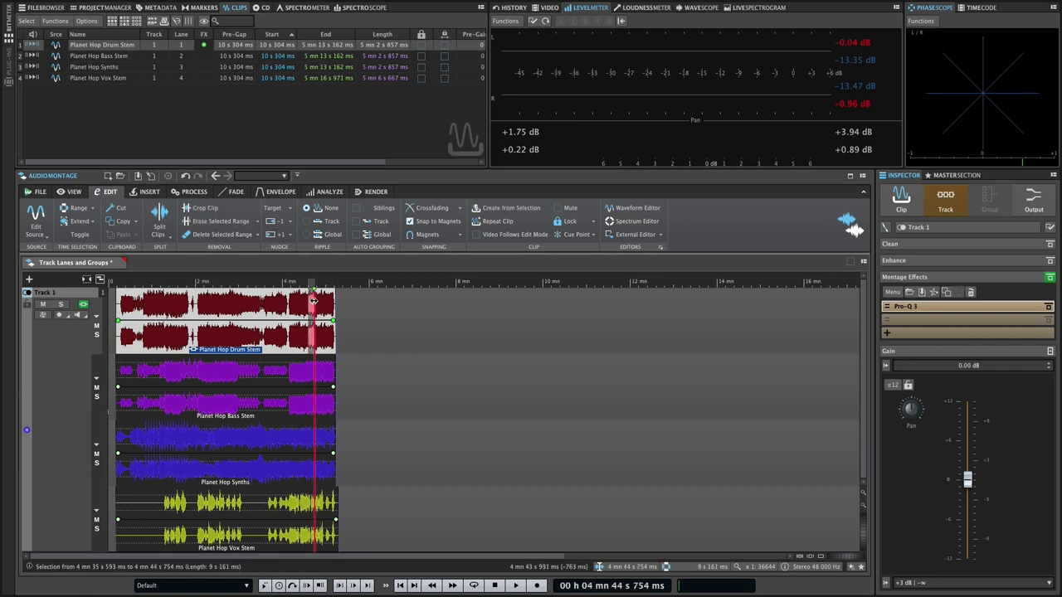
{"action": "key", "text": "ctrl+c"}
{"action": "left_click", "coordinate": [411, 311]}
{"action": "key", "text": "ctrl+v"}
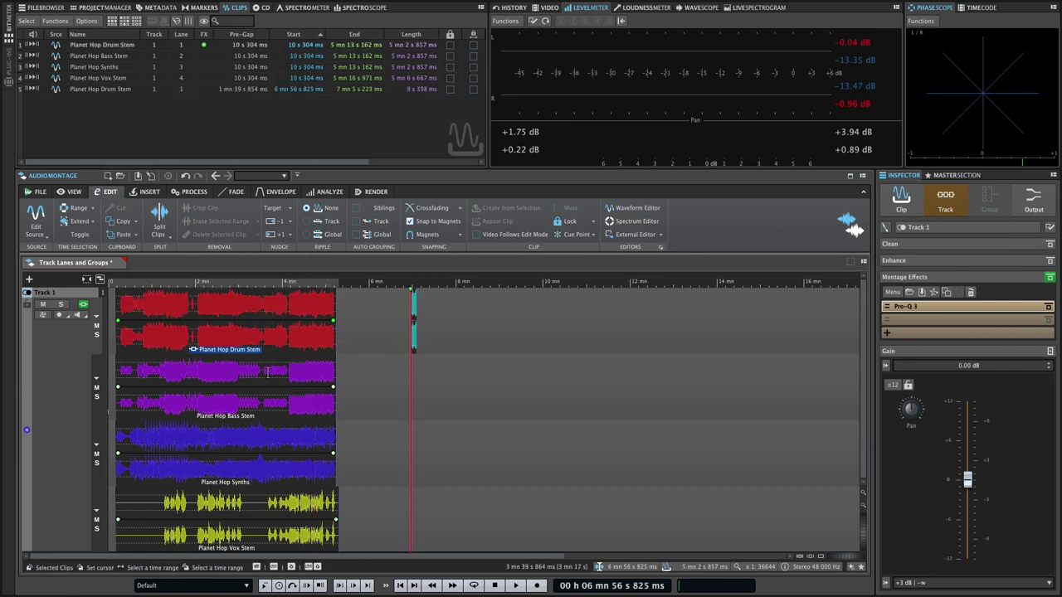
{"action": "left_click_drag", "start_coordinate": [267, 371], "coordinate": [277, 370]}
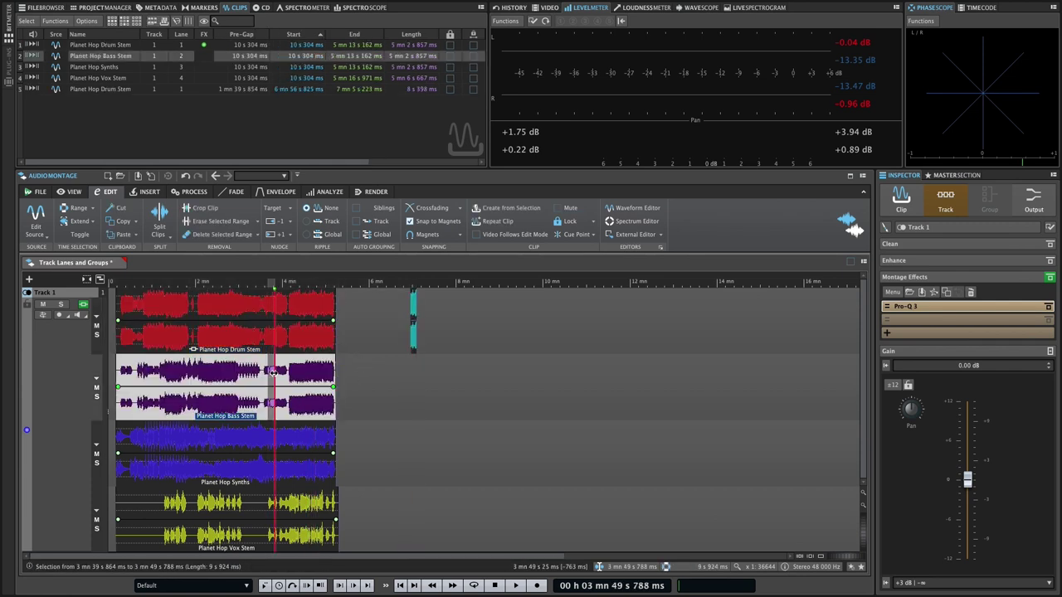
{"action": "key", "text": "ctrl+c"}
{"action": "left_click", "coordinate": [412, 379]}
{"action": "key", "text": "ctrl+v"}
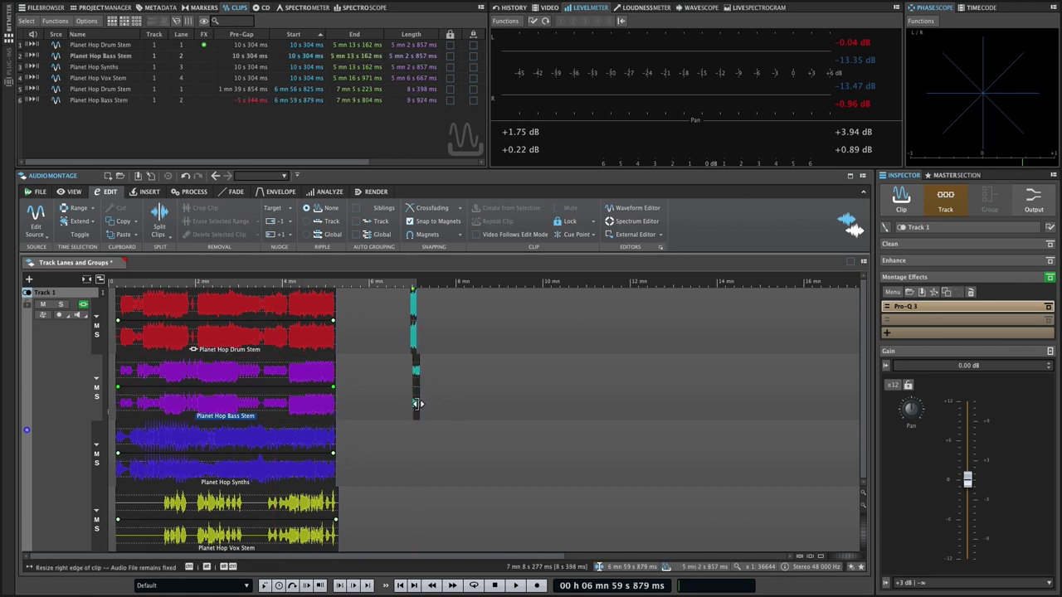
{"action": "left_click", "coordinate": [417, 404]}
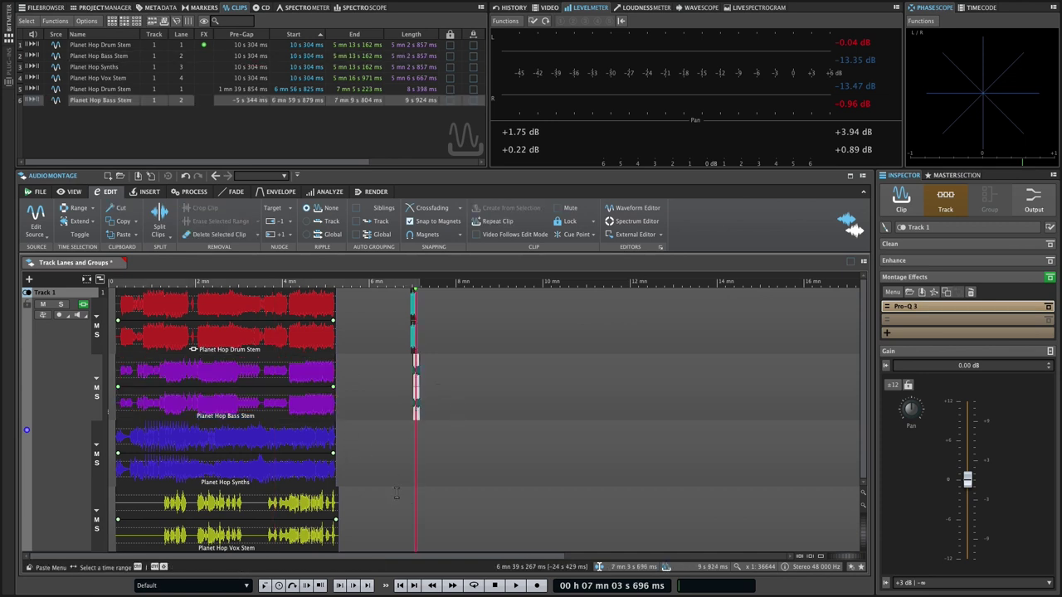
{"action": "key", "text": "ctrl+z"}
{"action": "key", "text": "ctrl+z"}
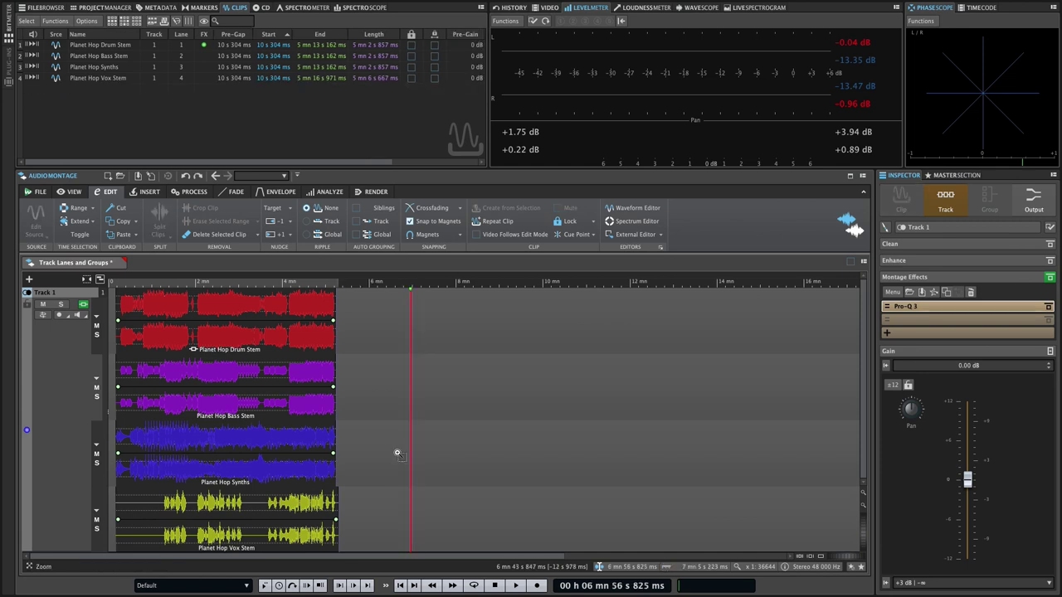
Step: Paste copies of the Drum and Bass Stem clips at 6 mn 35 s
{"action": "left_click", "coordinate": [227, 342]}
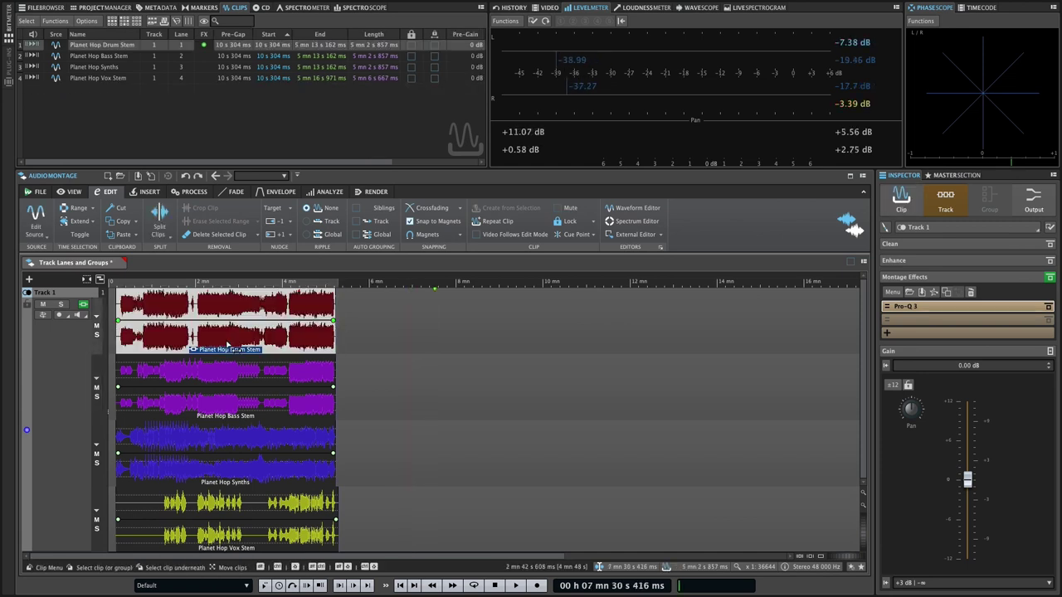
{"action": "left_click", "coordinate": [223, 404], "text": "ctrl"}
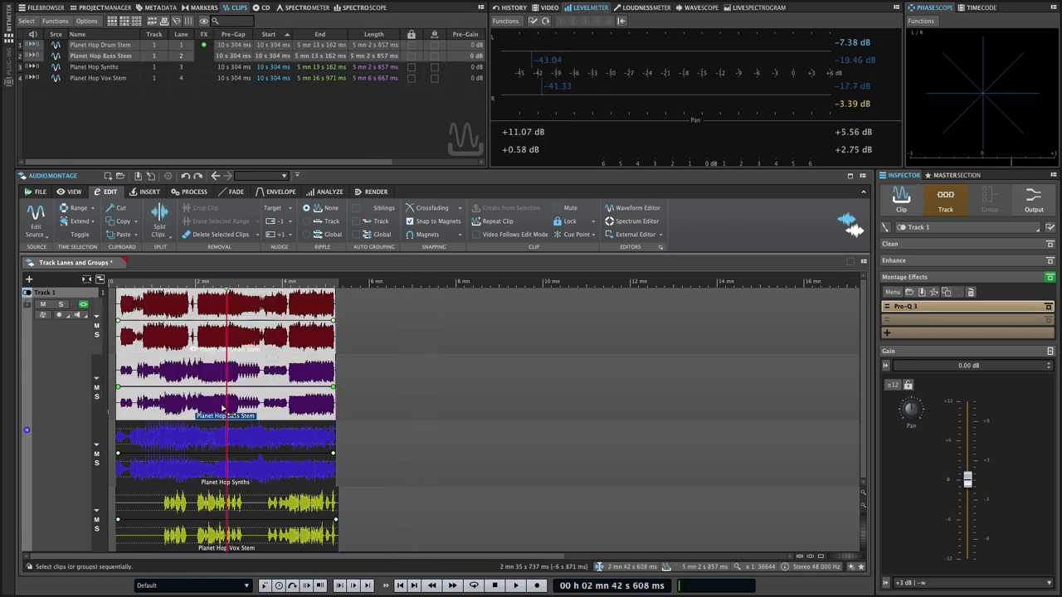
{"action": "left_click", "coordinate": [387, 338]}
{"action": "key", "text": "ctrl+v"}
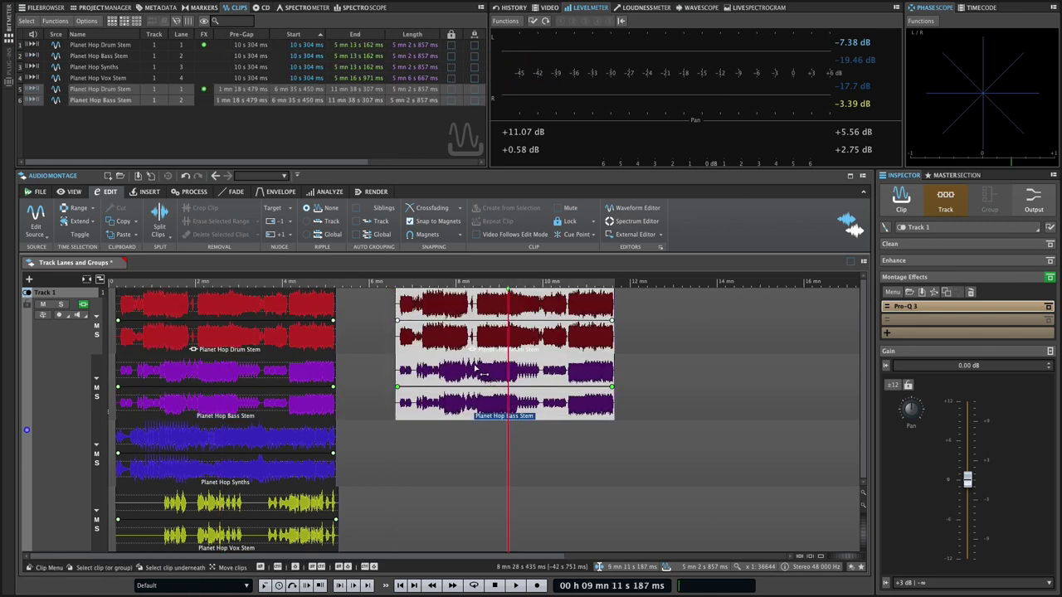
Step: Split the copies on all tracks at 9 mn 26 s and 8 mn 28 s
{"action": "left_click_drag", "start_coordinate": [478, 372], "coordinate": [520, 366]}
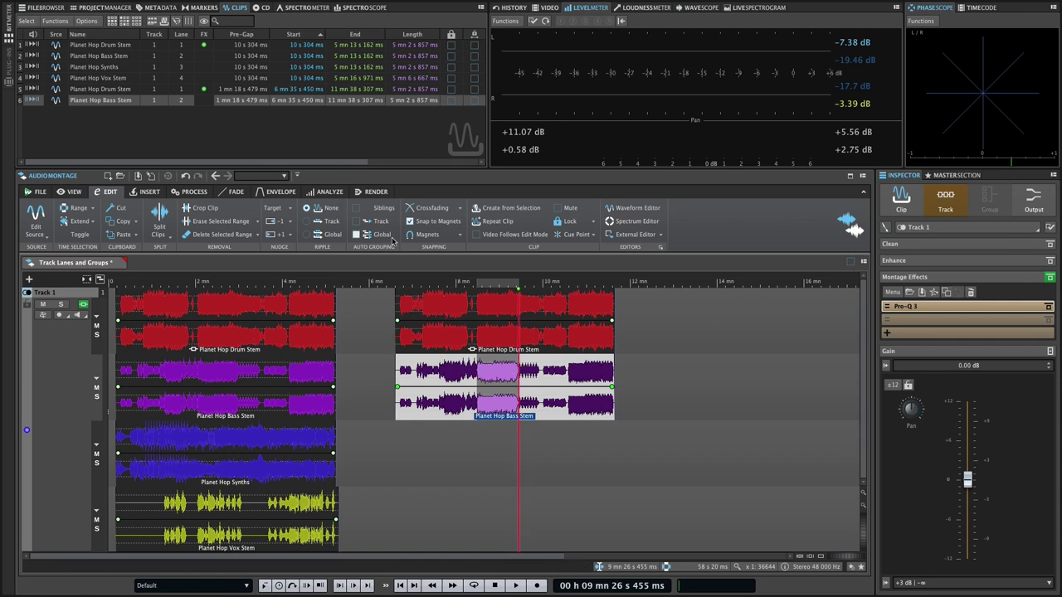
{"action": "left_click", "coordinate": [167, 237]}
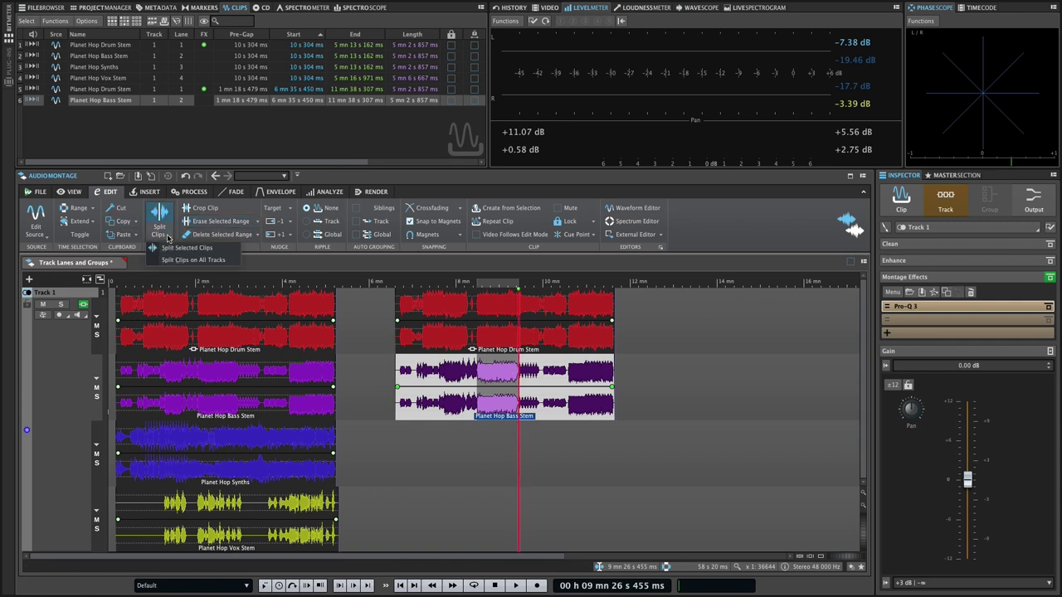
{"action": "left_click", "coordinate": [194, 260]}
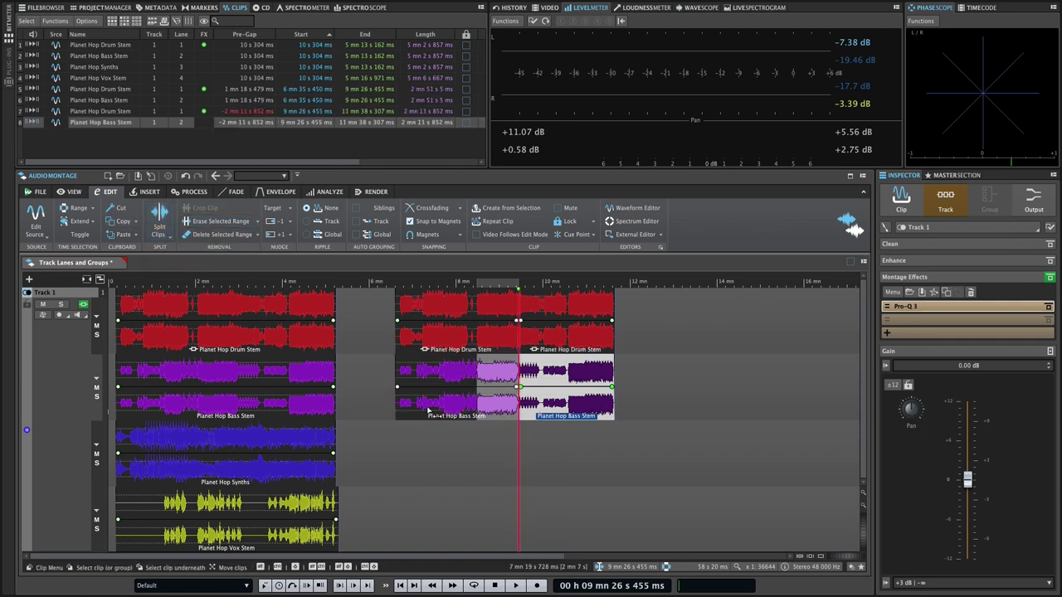
{"action": "left_click", "coordinate": [479, 281]}
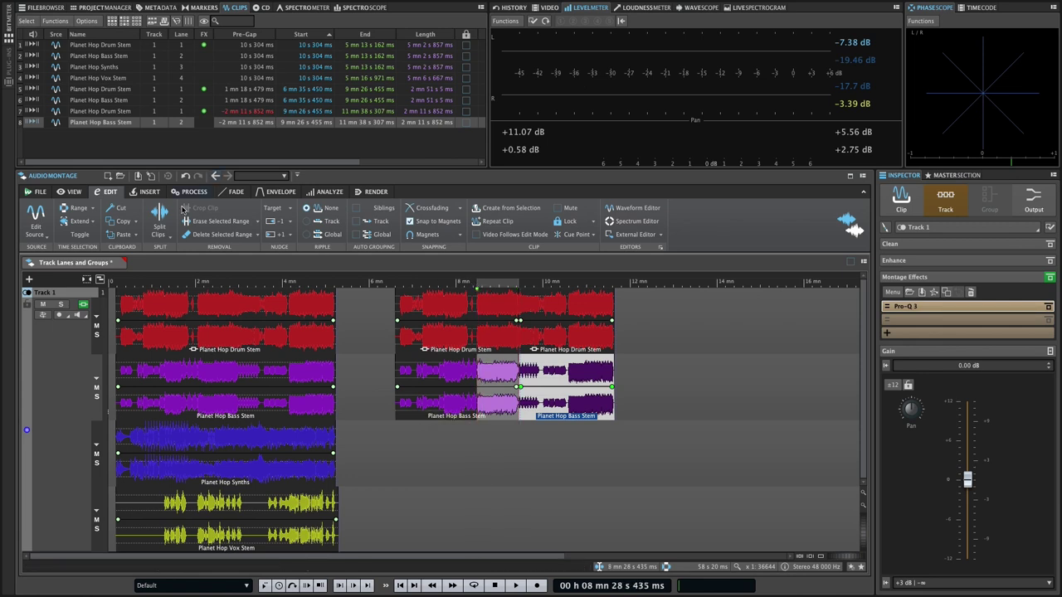
{"action": "left_click", "coordinate": [160, 235]}
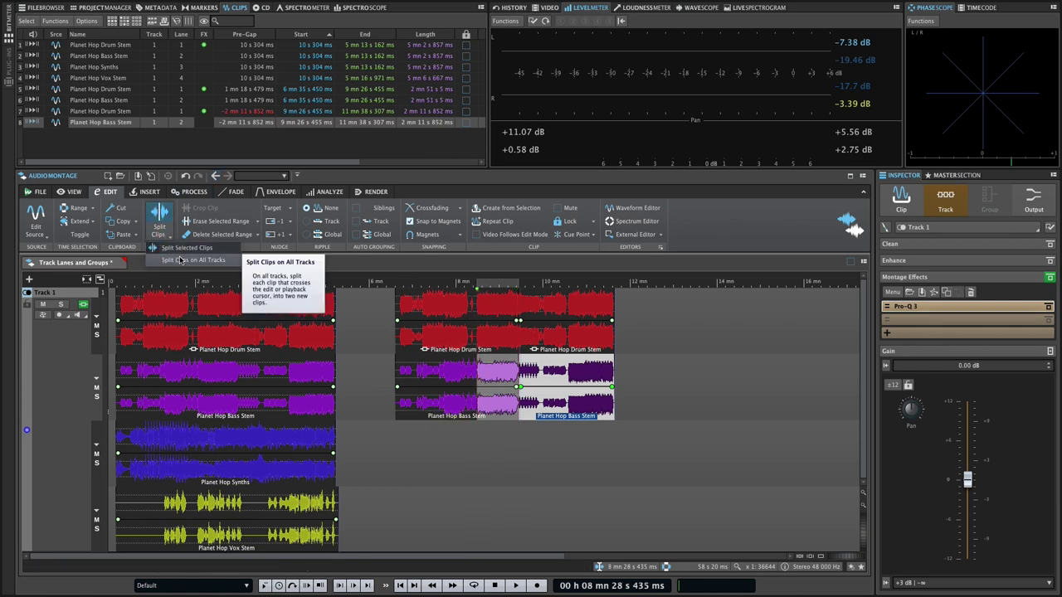
{"action": "left_click", "coordinate": [180, 260]}
{"action": "left_click", "coordinate": [524, 406]}
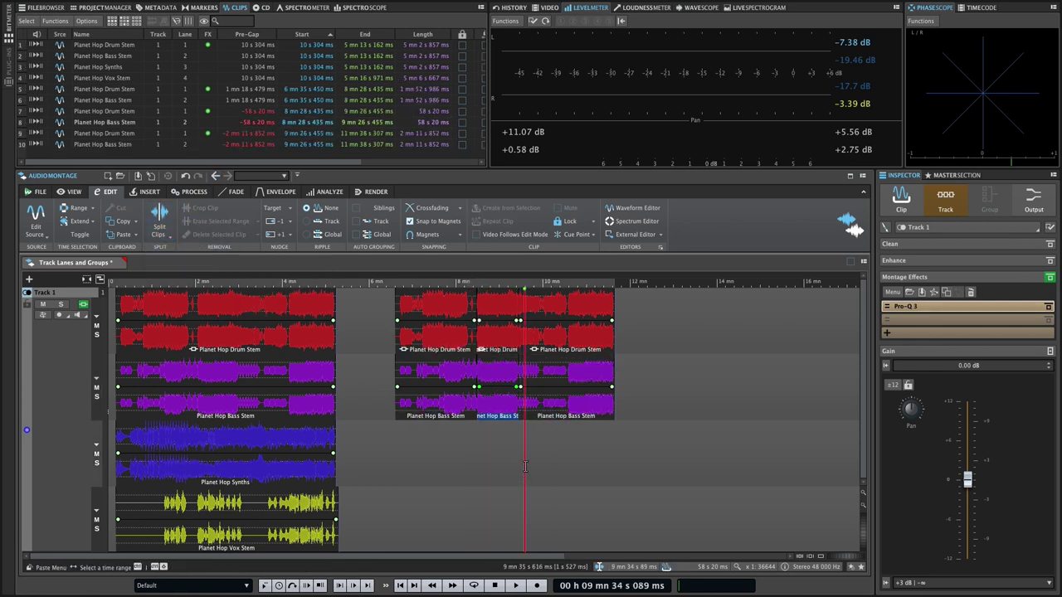
Step: Exchange the short bass piece with the overlapping drum piece, then swap the drum piece back
{"action": "left_click", "coordinate": [498, 417]}
{"action": "right_click", "coordinate": [500, 411]}
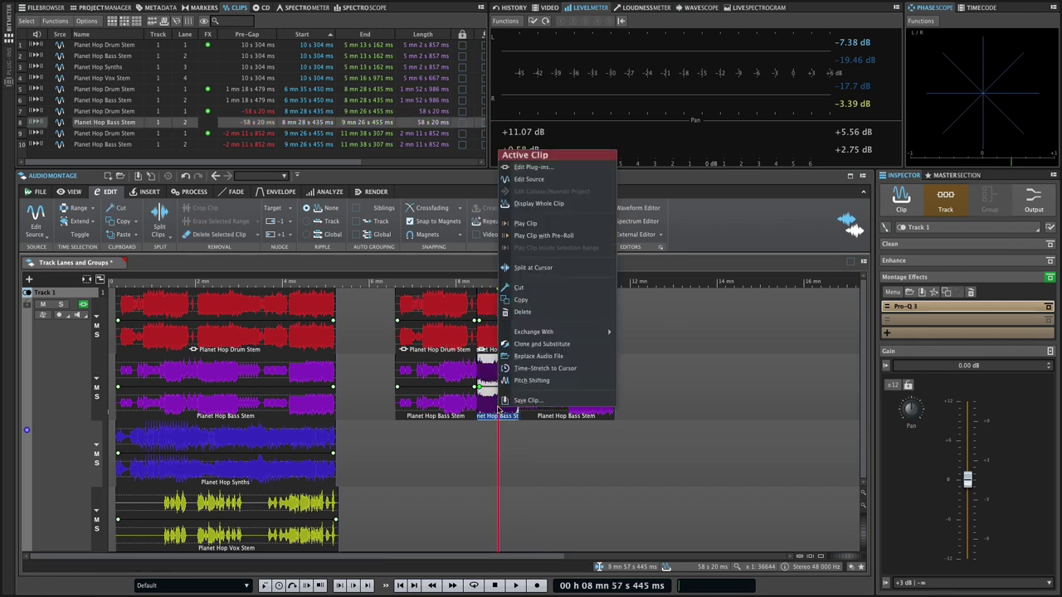
{"action": "mouse_move", "coordinate": [581, 332]}
{"action": "left_click", "coordinate": [641, 342]}
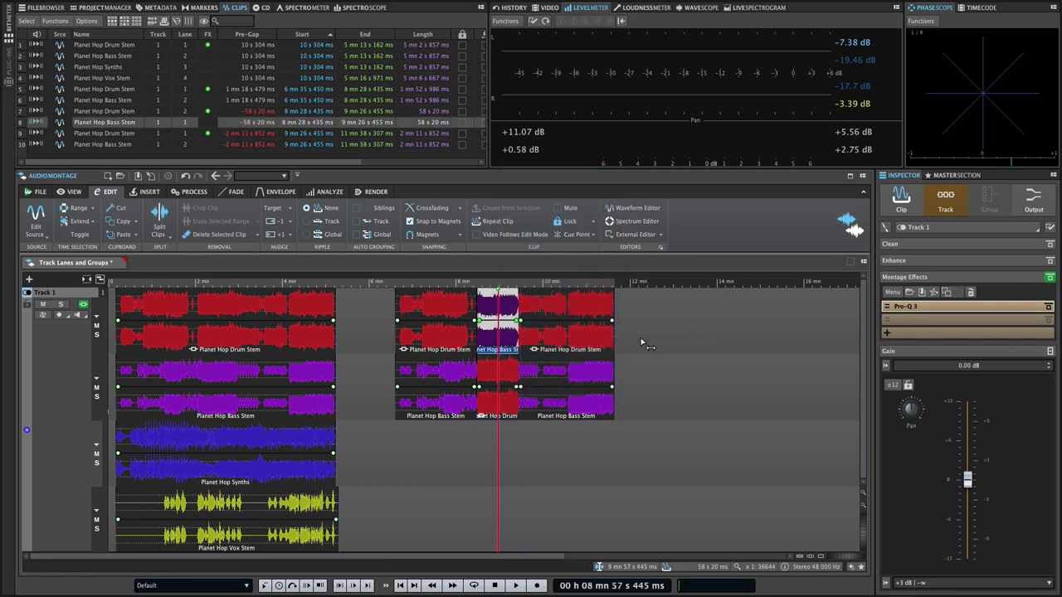
{"action": "right_click", "coordinate": [514, 414]}
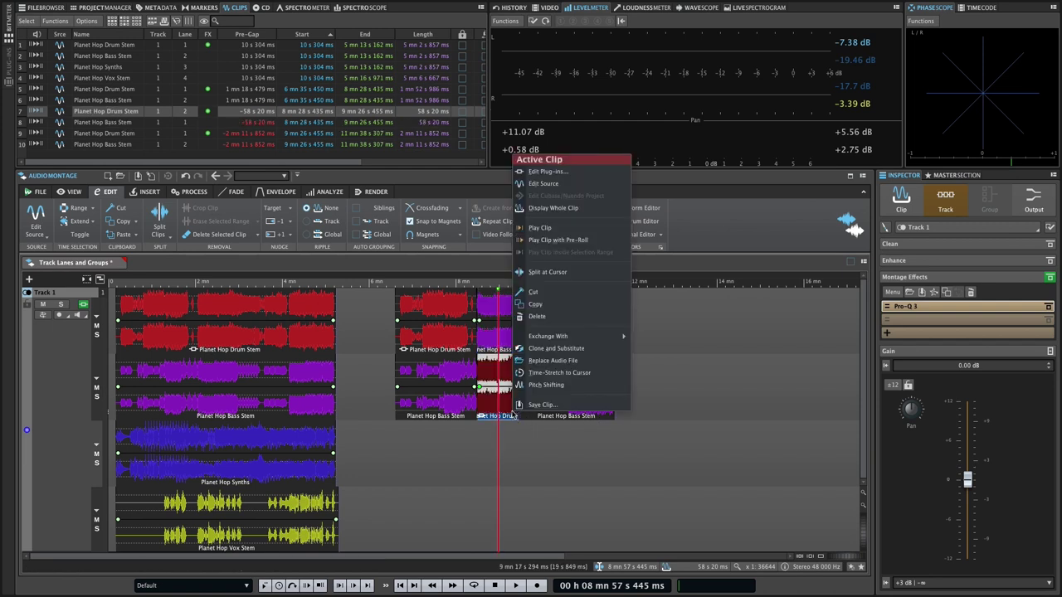
{"action": "mouse_move", "coordinate": [581, 337]}
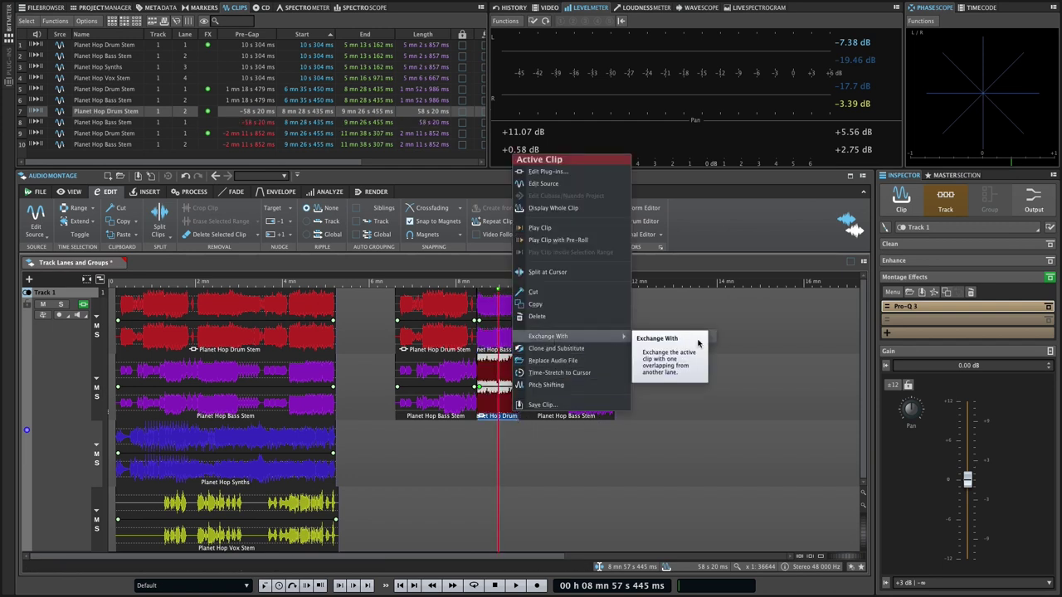
{"action": "left_click", "coordinate": [664, 339]}
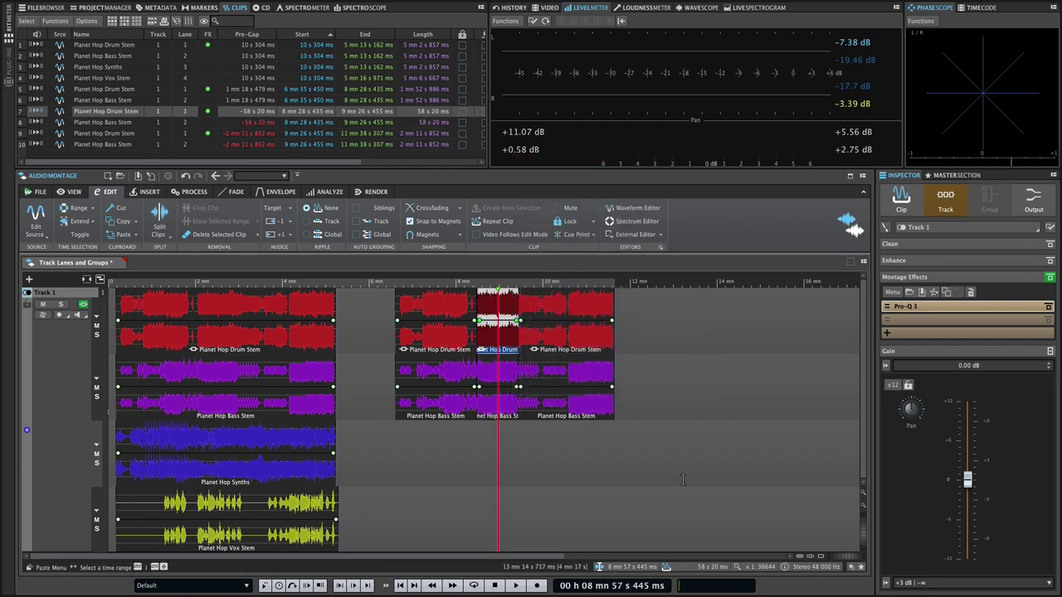
{"action": "left_click", "coordinate": [683, 479]}
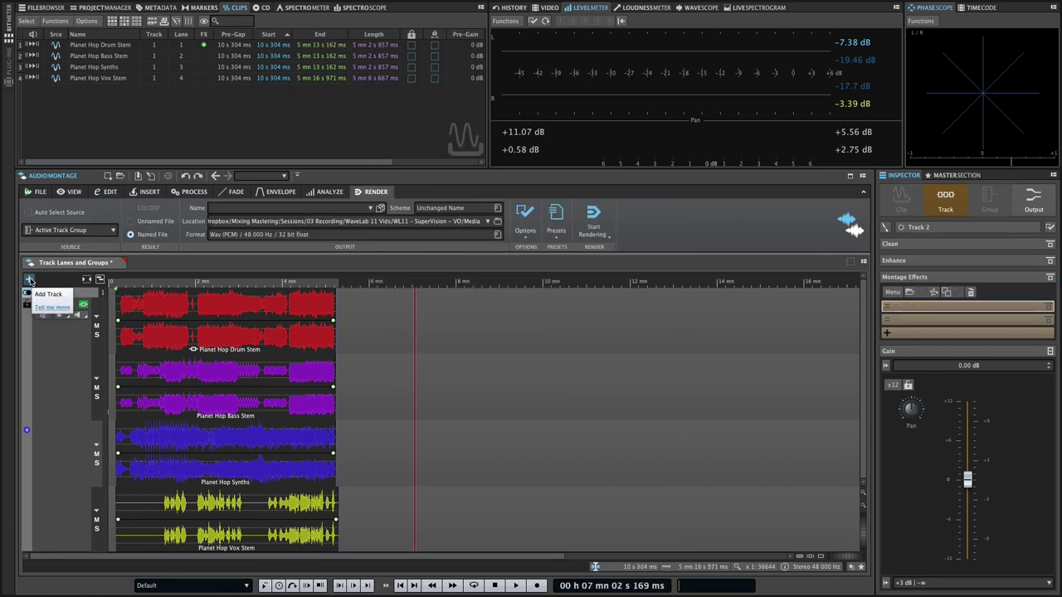
Step: Add three empty stereo tracks (Tracks 2, 3 and 4) below Track 1, then select Track 2
{"action": "left_click", "coordinate": [29, 282]}
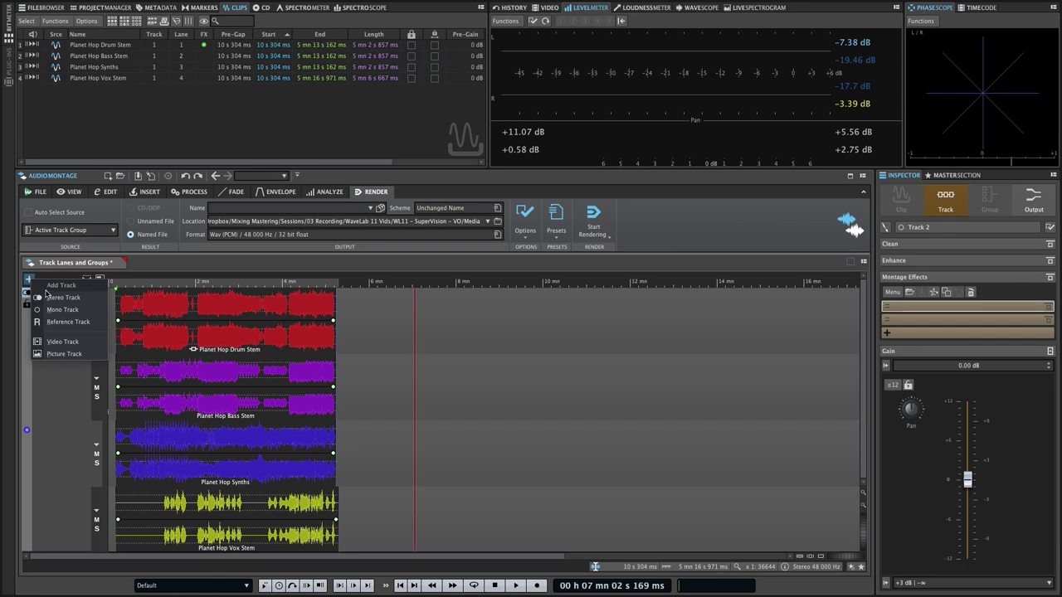
{"action": "left_click", "coordinate": [51, 297]}
{"action": "left_click", "coordinate": [28, 280]}
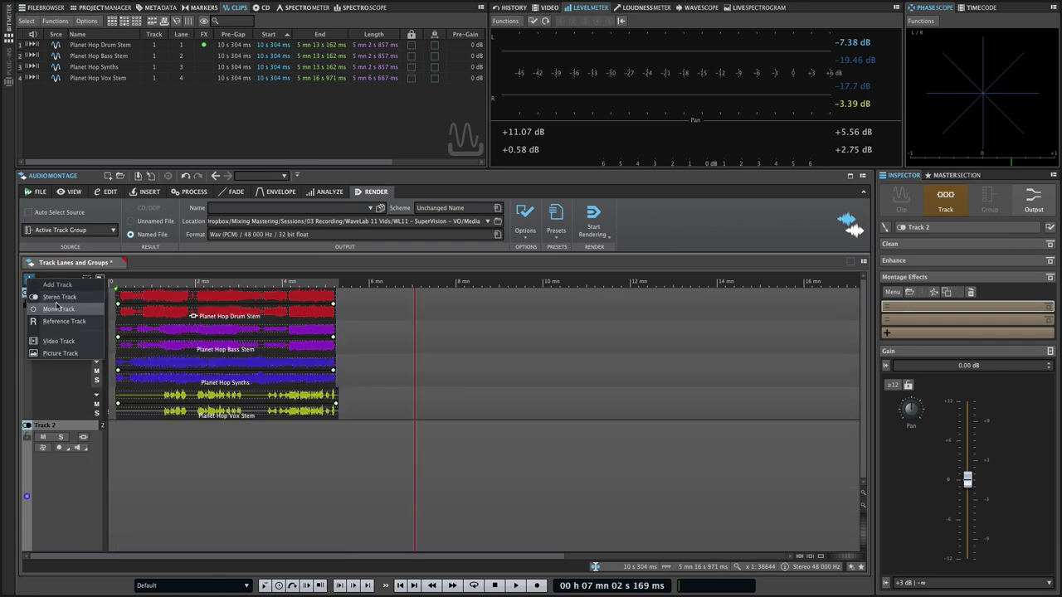
{"action": "left_click", "coordinate": [56, 307]}
{"action": "left_click", "coordinate": [29, 281]}
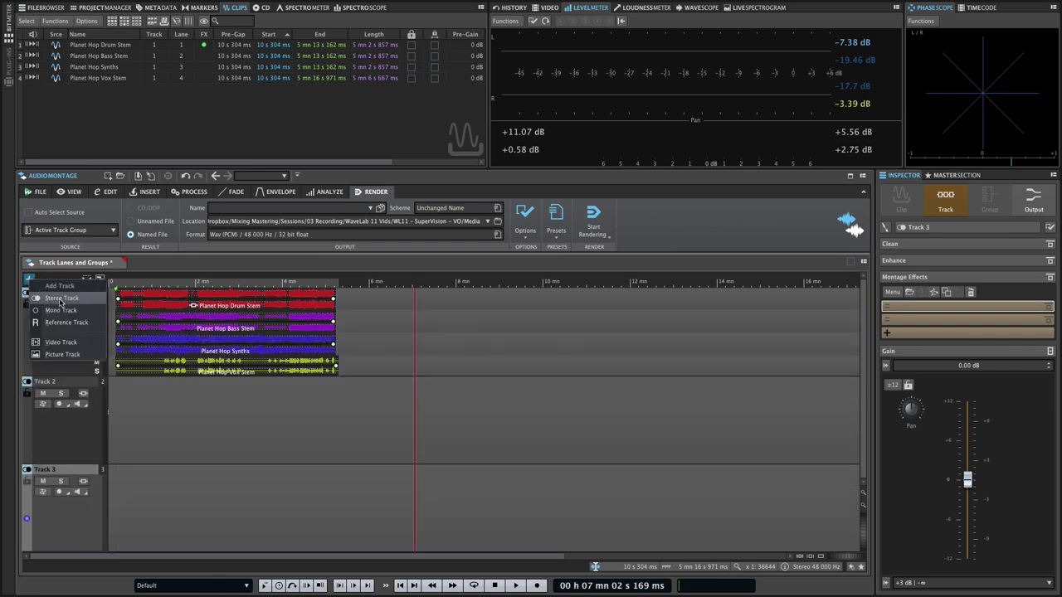
{"action": "left_click", "coordinate": [51, 297]}
{"action": "scroll", "coordinate": [71, 374], "scroll_direction": "up", "scroll_amount": 2}
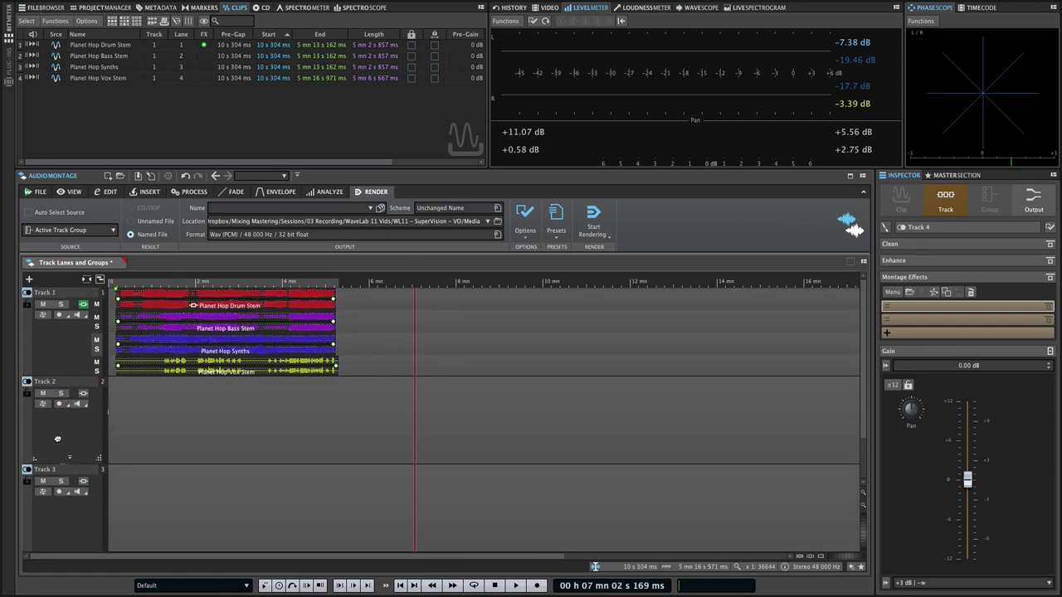
{"action": "left_click", "coordinate": [63, 411]}
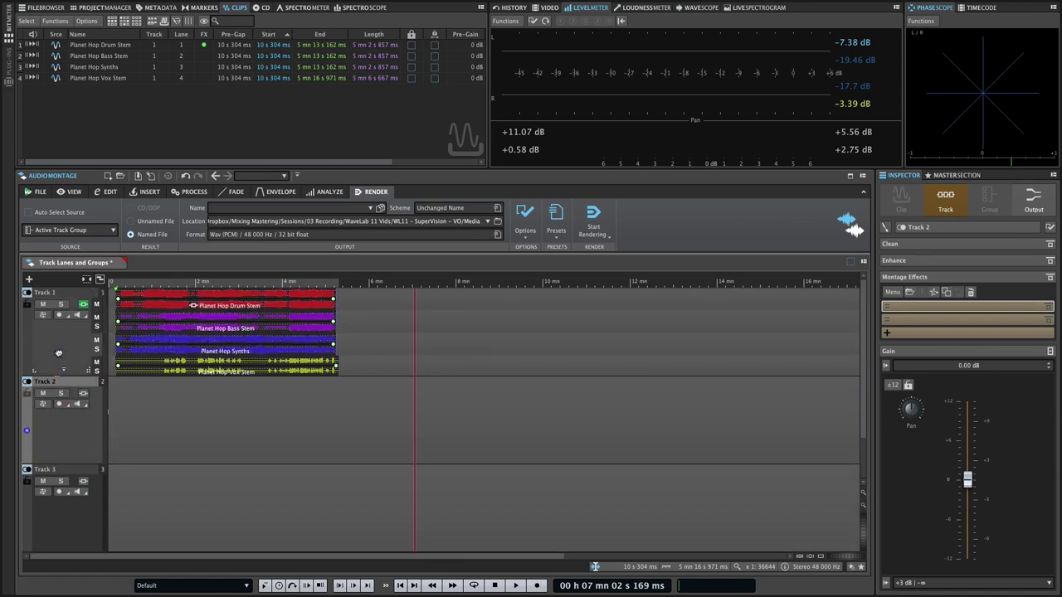
Step: From Track 1's options, create two track groups named 'Group A' and 'Group B'
{"action": "right_click", "coordinate": [58, 354]}
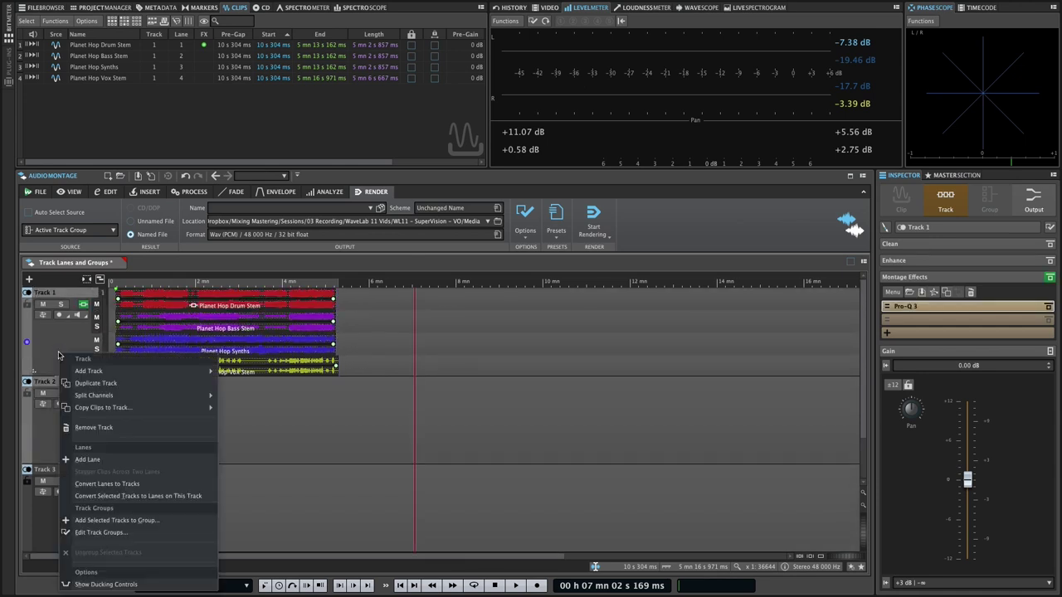
{"action": "left_click", "coordinate": [103, 521]}
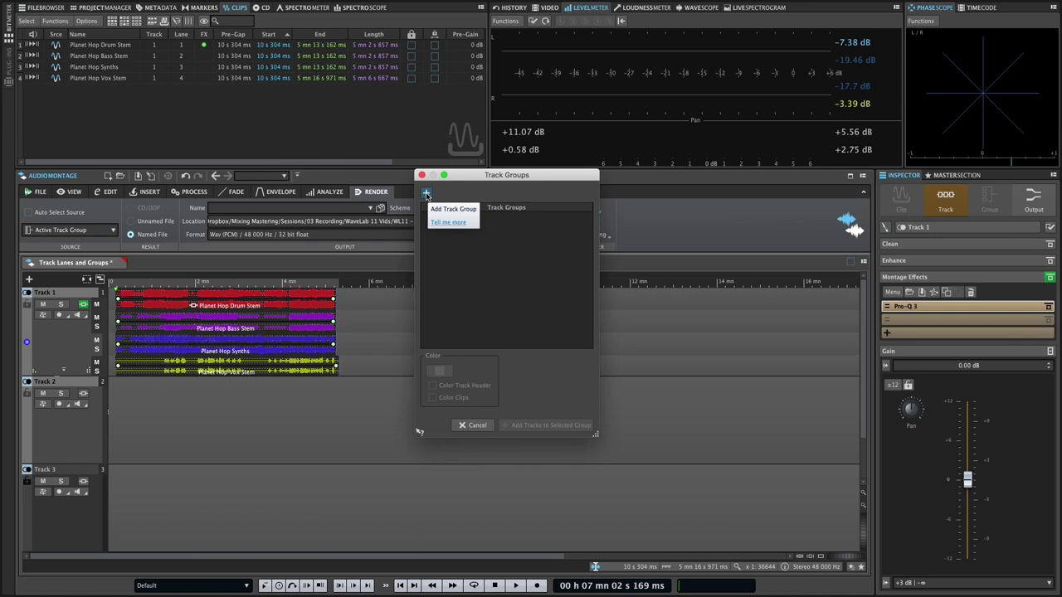
{"action": "left_click", "coordinate": [427, 193]}
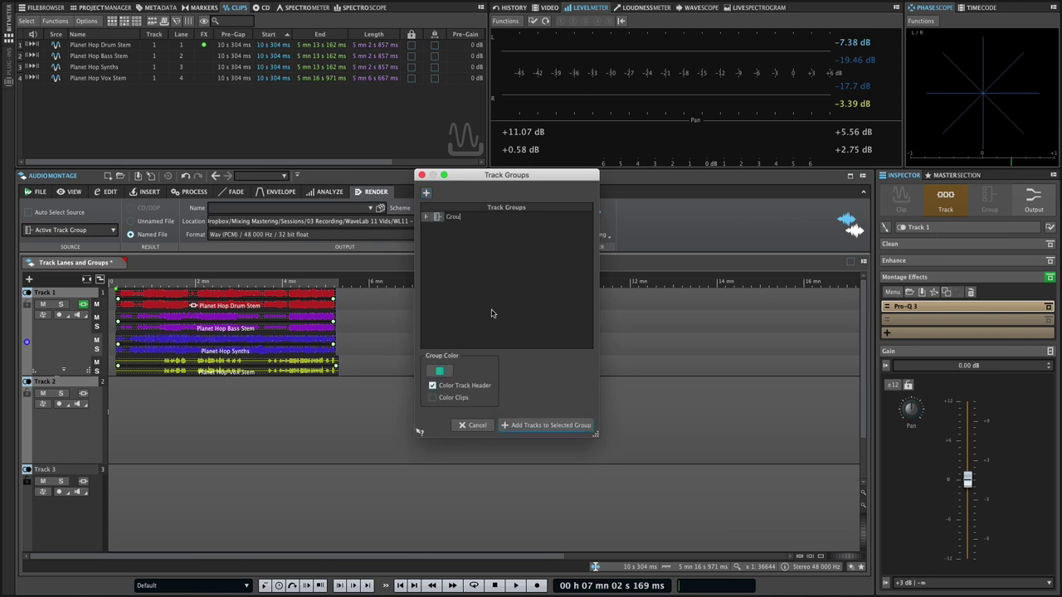
{"action": "type", "text": "Group A"}
{"action": "key", "text": "Return"}
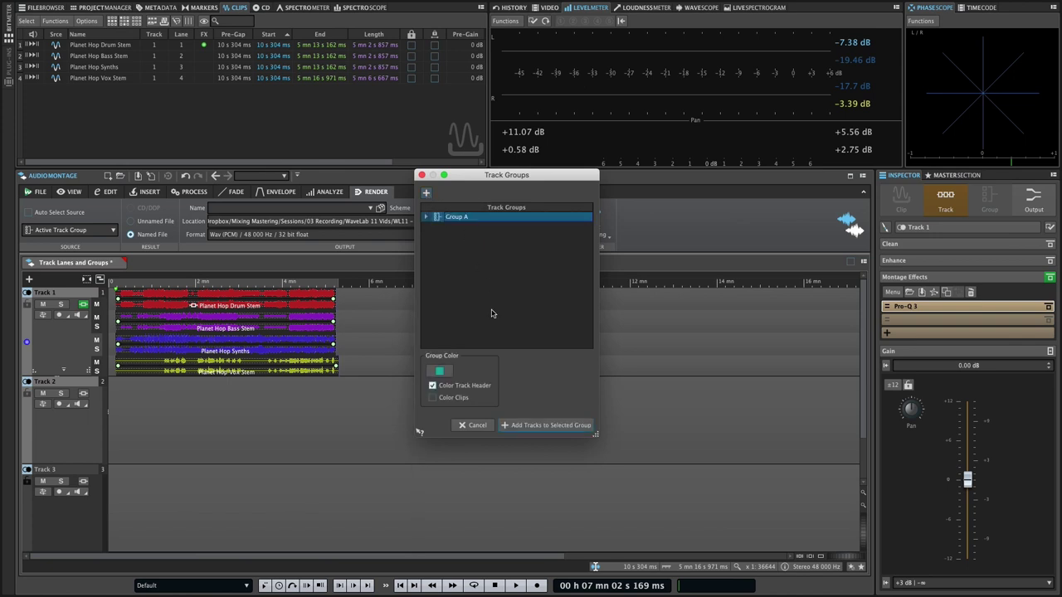
{"action": "left_click", "coordinate": [426, 195]}
{"action": "type", "text": "Group "}
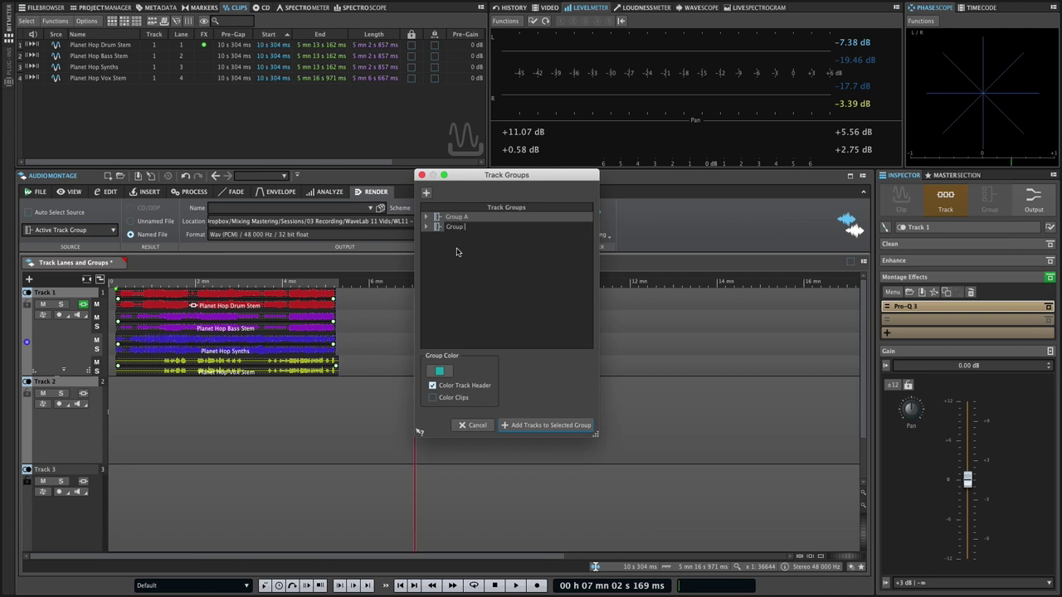
{"action": "type", "text": "B"}
{"action": "key", "text": "Return"}
Step: Colour Group A red and Group B blue, and add the selected tracks to Group B
{"action": "left_click", "coordinate": [457, 218]}
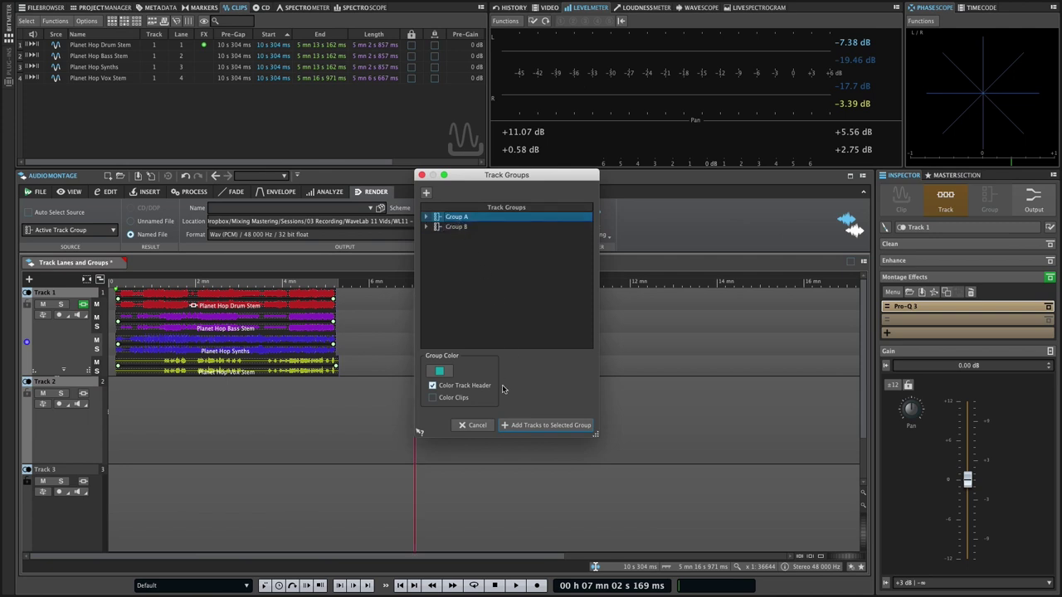
{"action": "left_click", "coordinate": [440, 371]}
{"action": "left_click", "coordinate": [506, 396]}
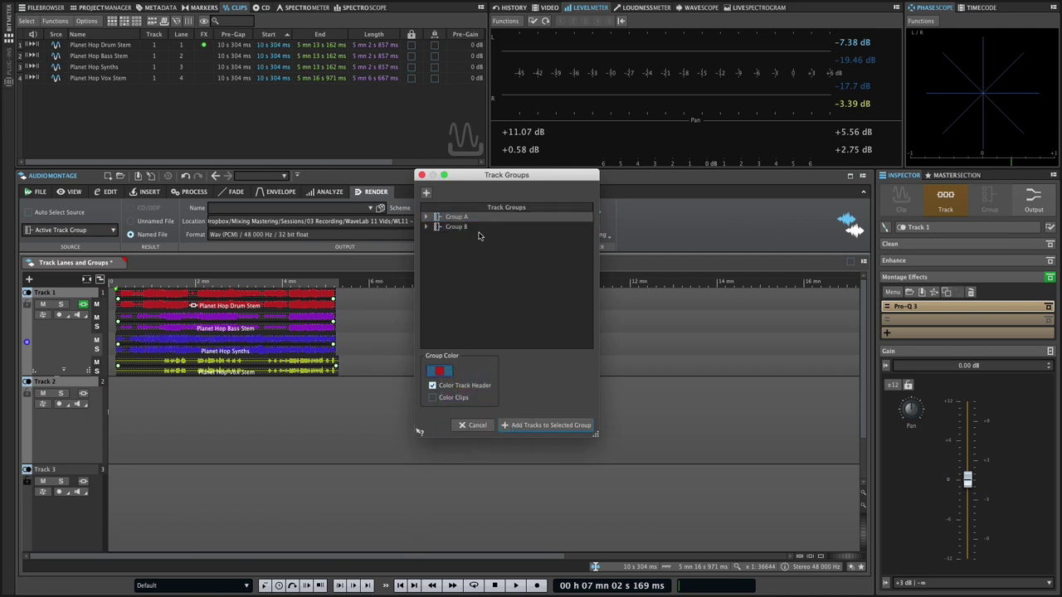
{"action": "left_click", "coordinate": [458, 228]}
{"action": "left_click", "coordinate": [440, 371]}
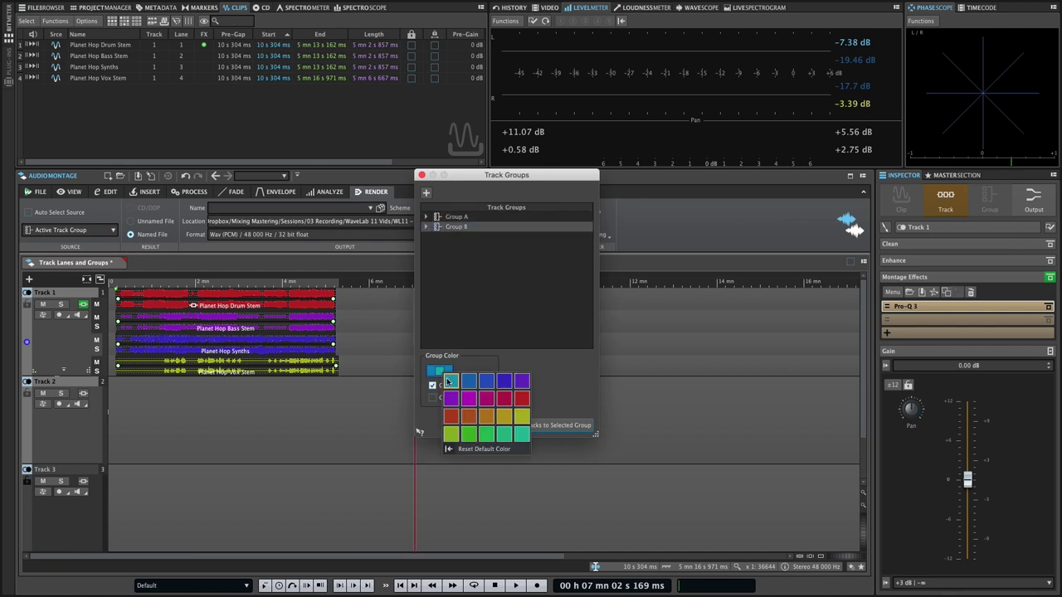
{"action": "left_click", "coordinate": [505, 383]}
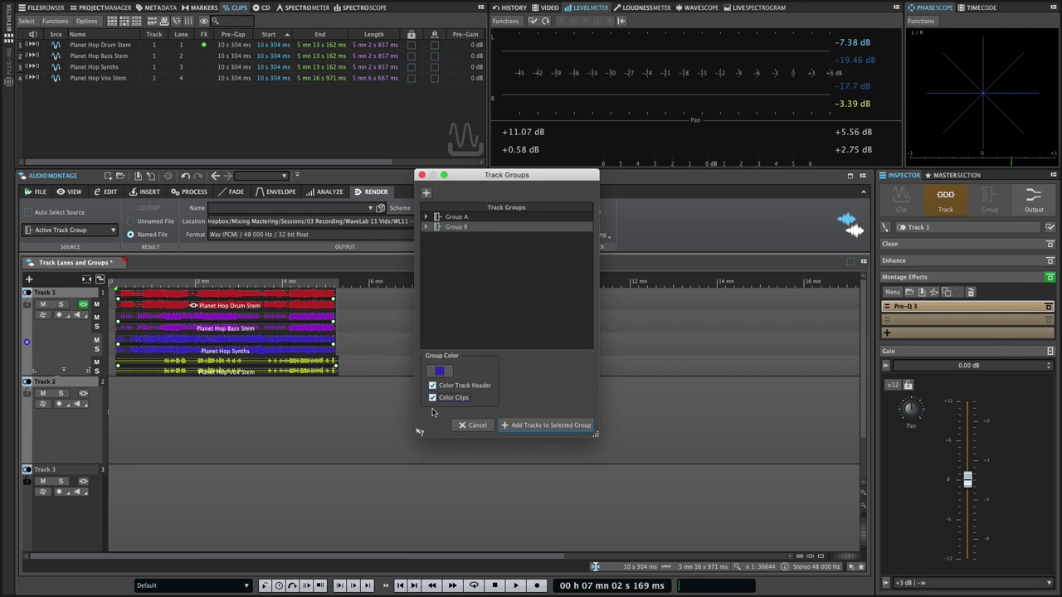
{"action": "left_click", "coordinate": [544, 425]}
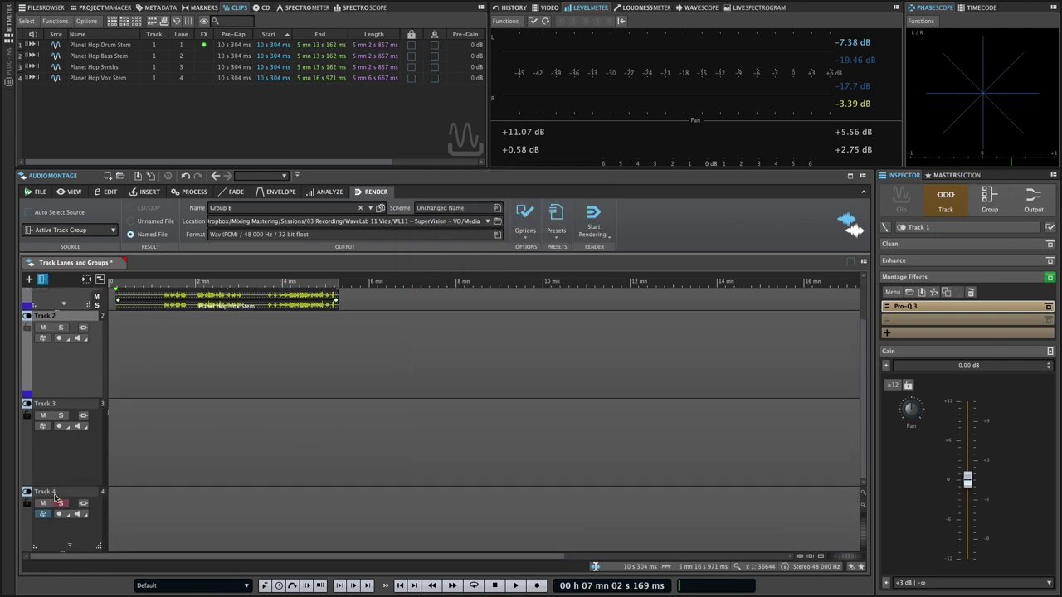
Step: Select Track 3, open Edit Track Groups, select the red Vox group and apply
{"action": "right_click", "coordinate": [69, 549]}
{"action": "key", "text": "Escape"}
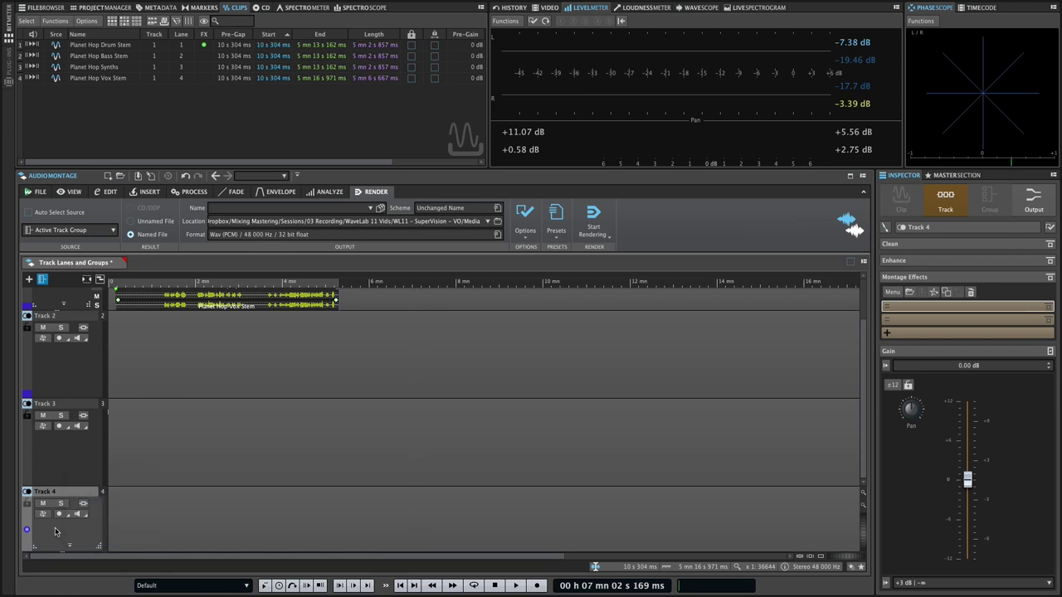
{"action": "left_click", "coordinate": [61, 446]}
{"action": "right_click", "coordinate": [60, 447]}
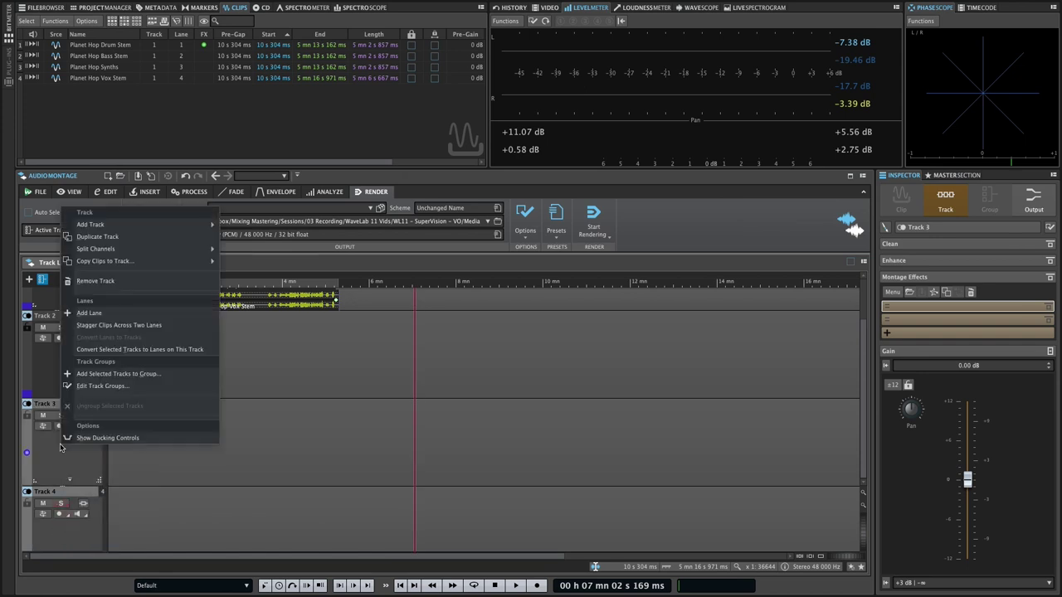
{"action": "left_click", "coordinate": [94, 389]}
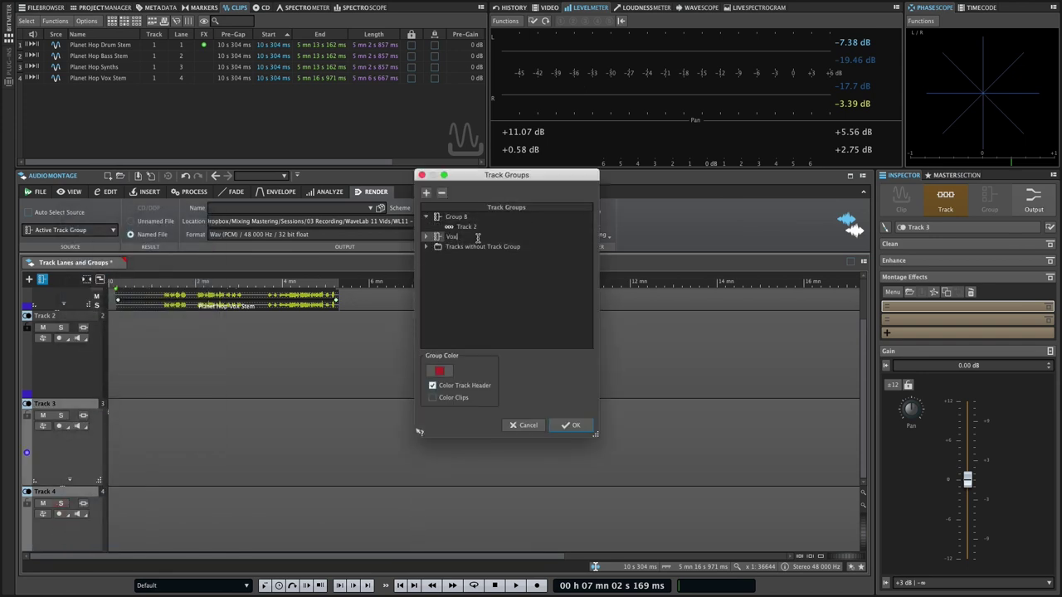
{"action": "left_click", "coordinate": [478, 239]}
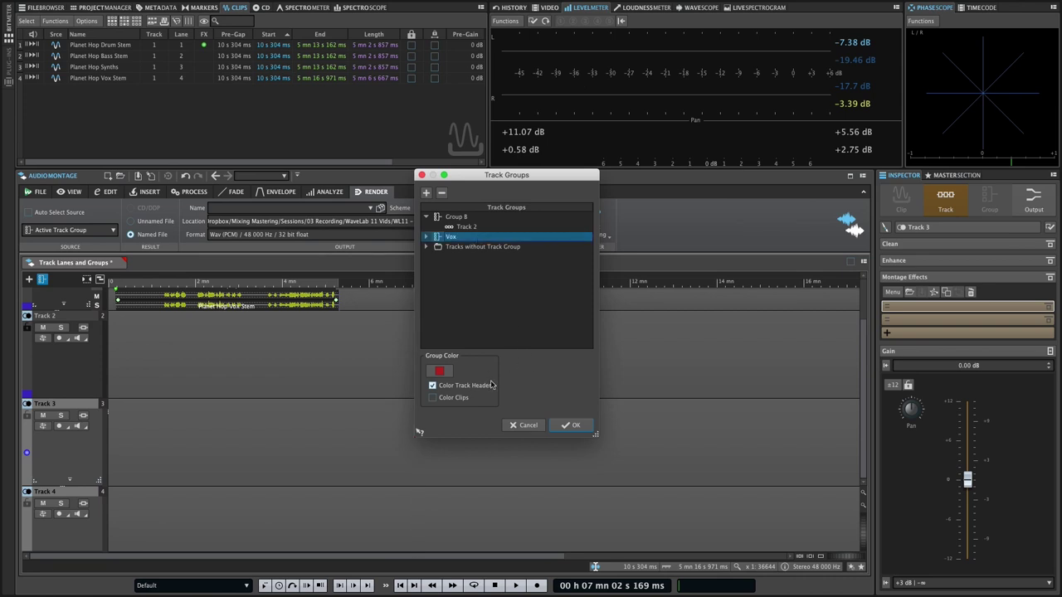
{"action": "left_click", "coordinate": [571, 424]}
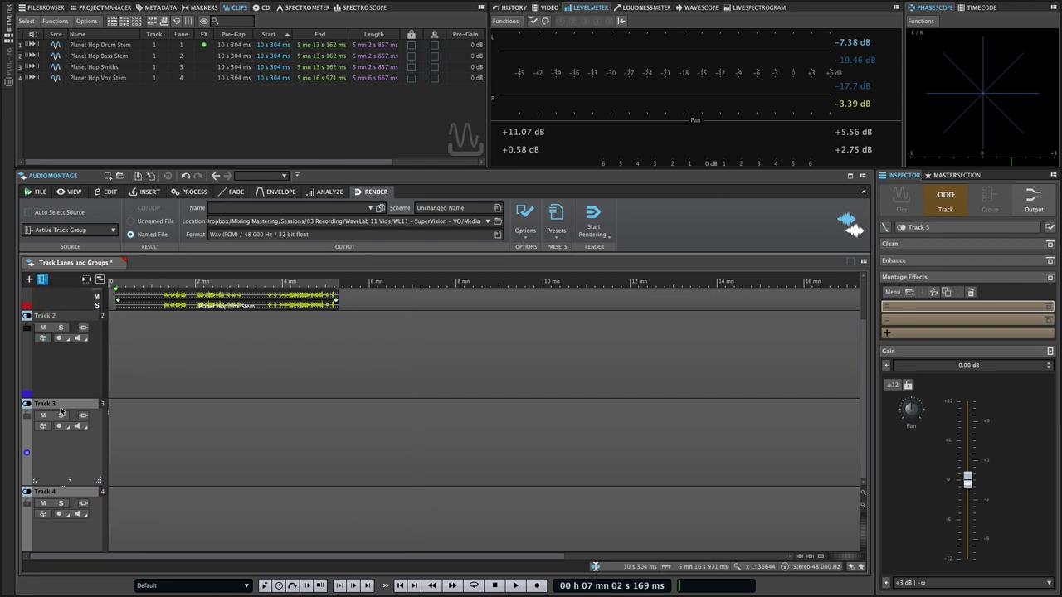
{"action": "right_click", "coordinate": [60, 537]}
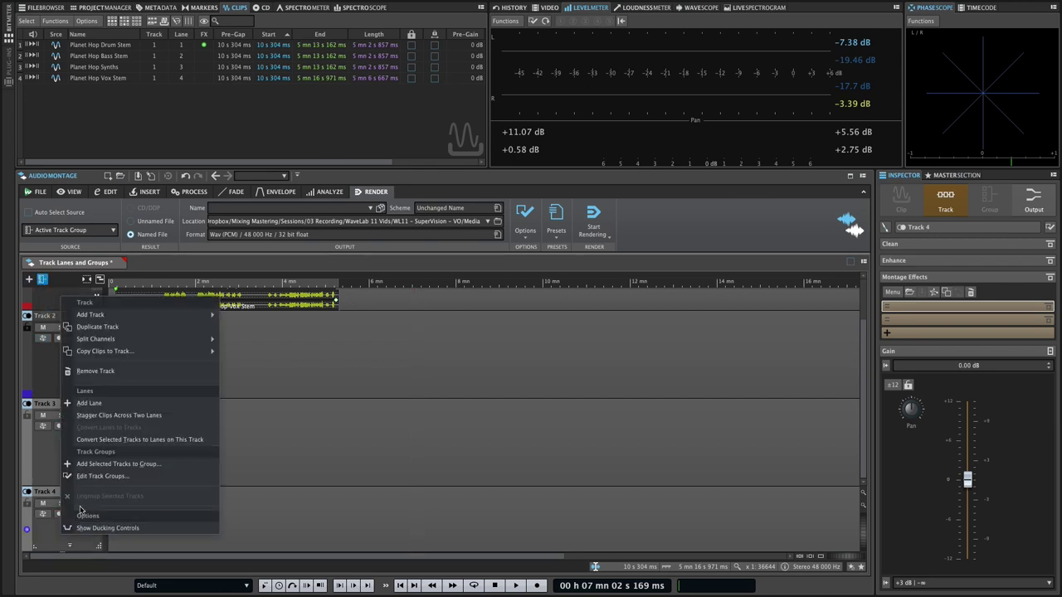
Step: Add the selected tracks to Group B and show Group B's settings in the Inspector
{"action": "left_click", "coordinate": [99, 465]}
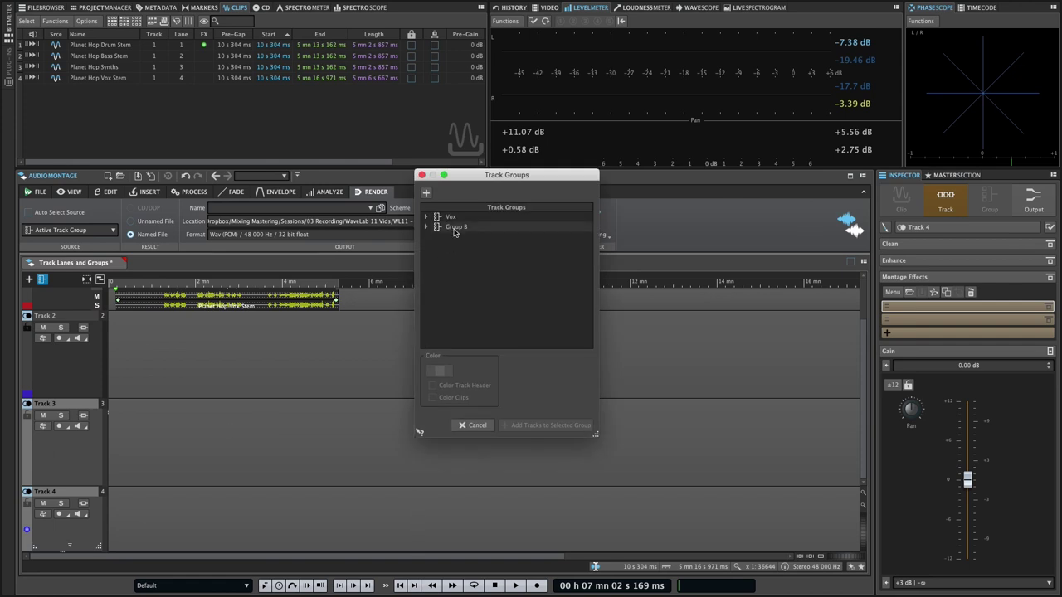
{"action": "left_click", "coordinate": [455, 227]}
{"action": "left_click", "coordinate": [537, 420]}
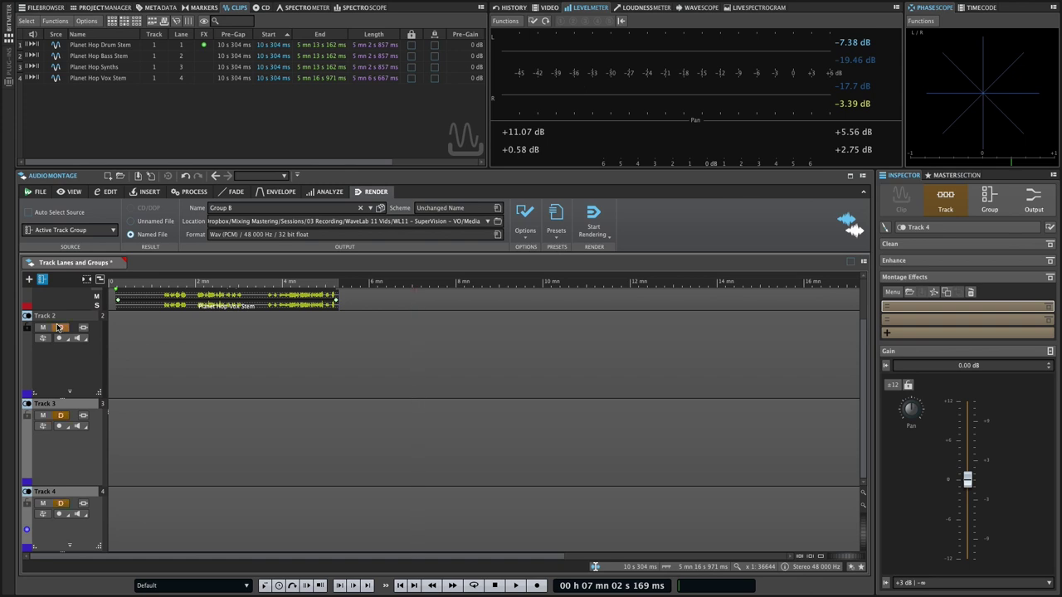
{"action": "scroll", "coordinate": [63, 367], "scroll_direction": "up", "scroll_amount": 2}
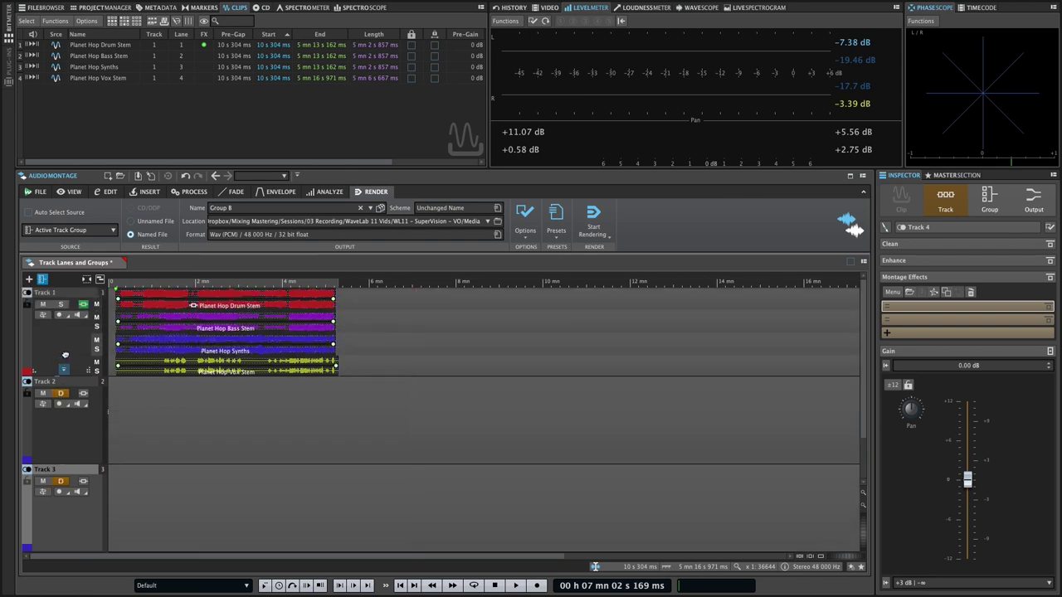
{"action": "left_click", "coordinate": [989, 199]}
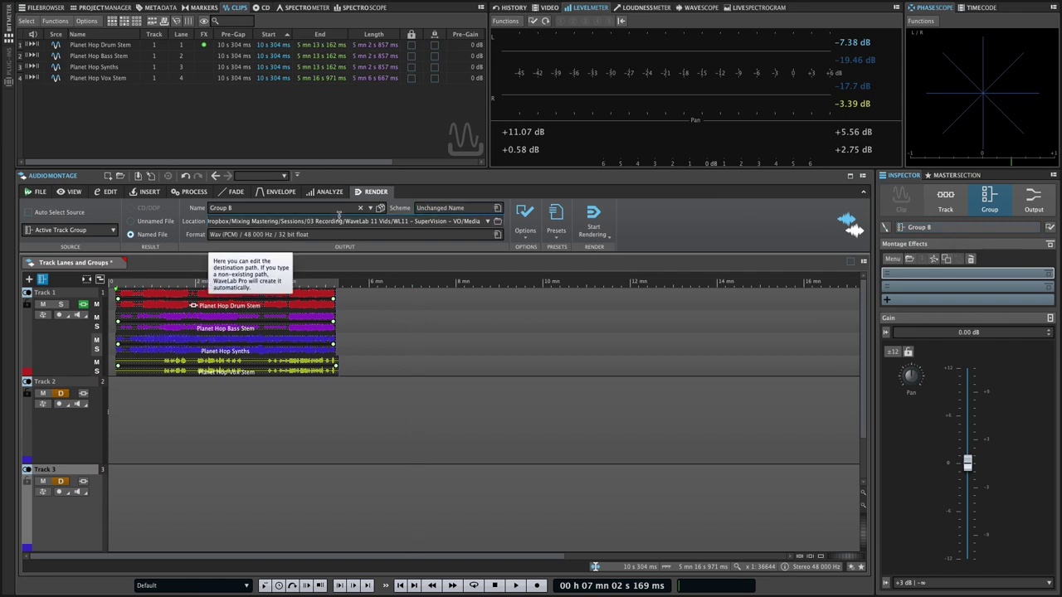
Step: Change the render source from Active Track Group to All Track Groups
{"action": "left_click", "coordinate": [113, 229]}
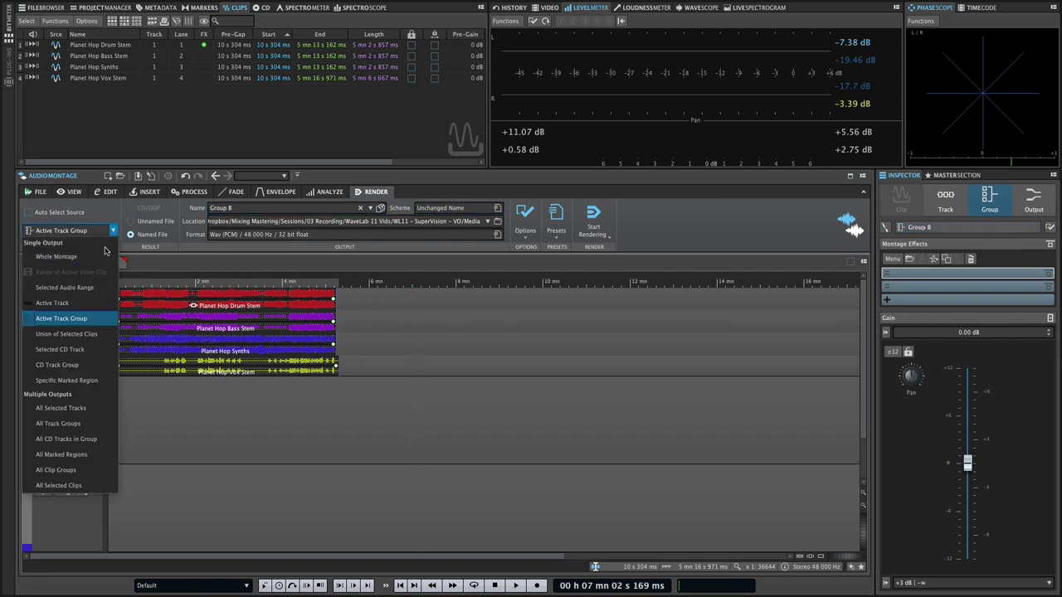
{"action": "left_click", "coordinate": [71, 317]}
{"action": "left_click", "coordinate": [112, 230]}
{"action": "left_click", "coordinate": [79, 424]}
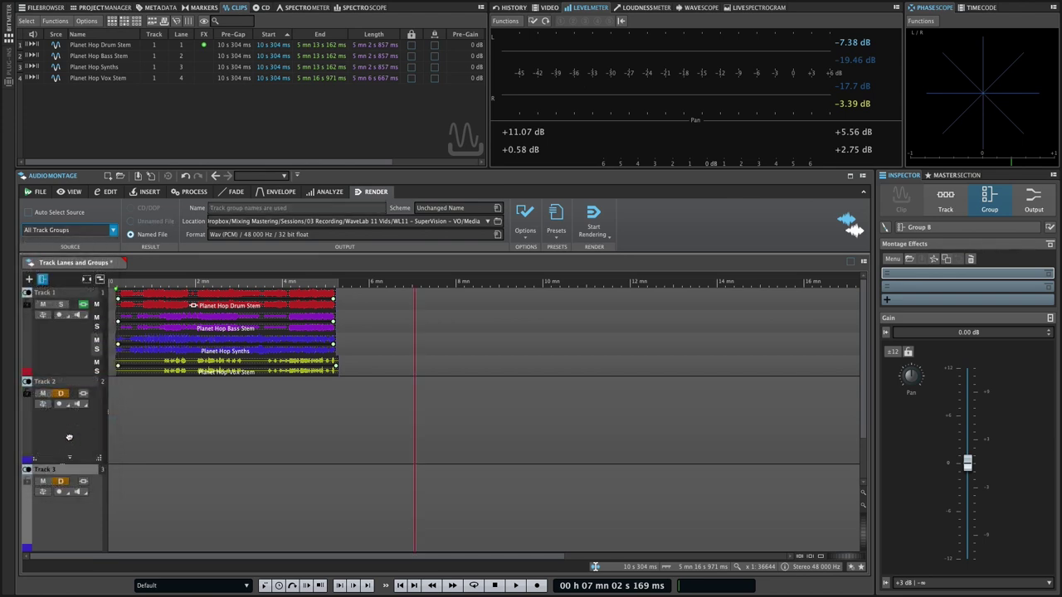
{"action": "right_click", "coordinate": [69, 438]}
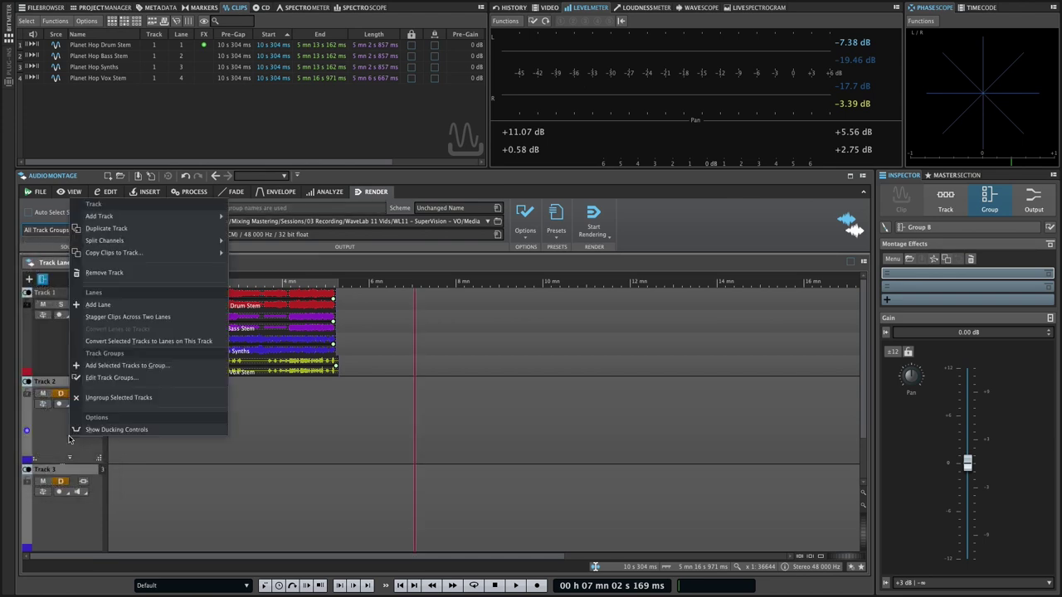
Step: Rename Vox to 'Main' and Group B to 'Inst', add a third group 'TV', and apply
{"action": "left_click", "coordinate": [109, 378]}
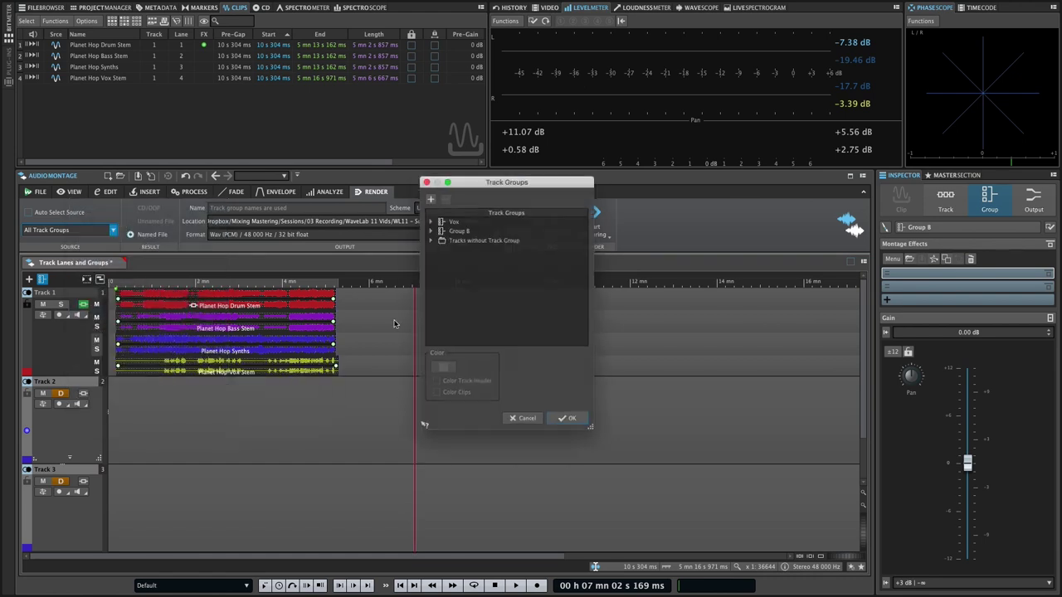
{"action": "left_click", "coordinate": [452, 215]}
{"action": "double_click", "coordinate": [454, 215]}
{"action": "type", "text": "Mai"}
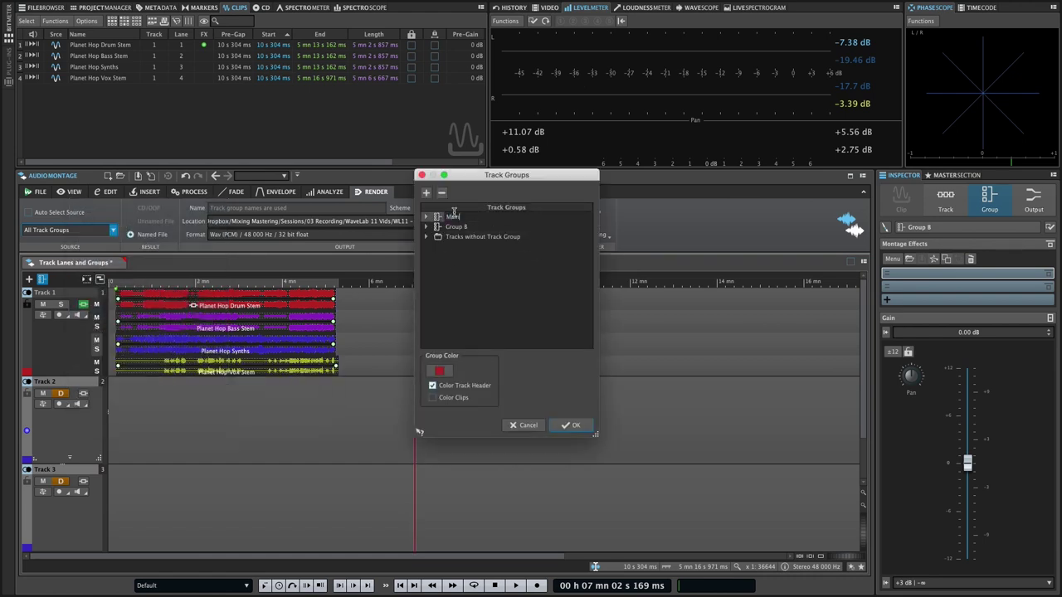
{"action": "type", "text": "n"}
{"action": "key", "text": "Return"}
{"action": "double_click", "coordinate": [461, 226]}
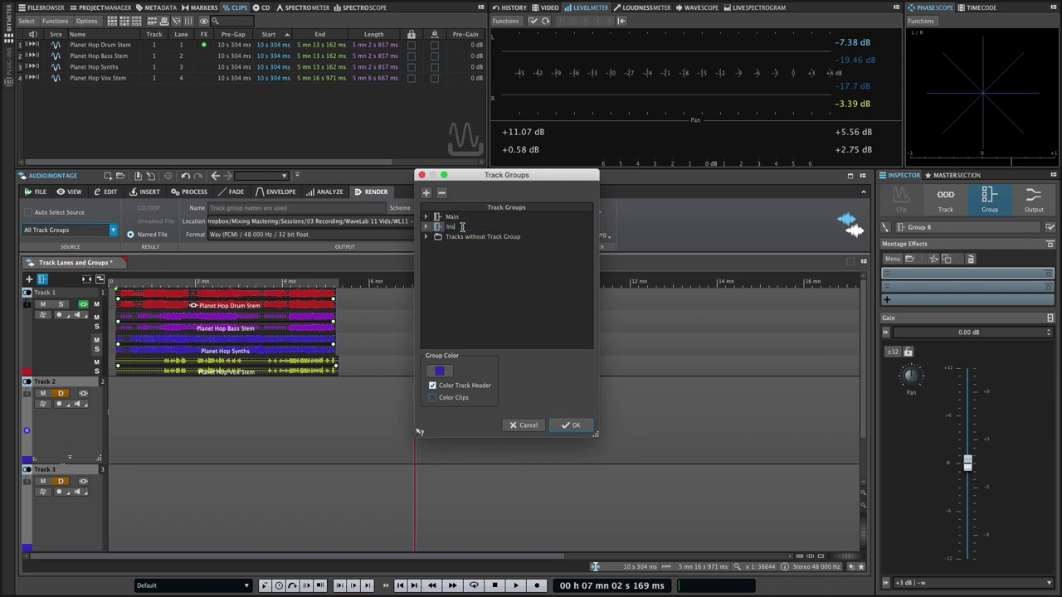
{"action": "type", "text": "Inst"}
{"action": "key", "text": "Return"}
{"action": "left_click", "coordinate": [425, 193]}
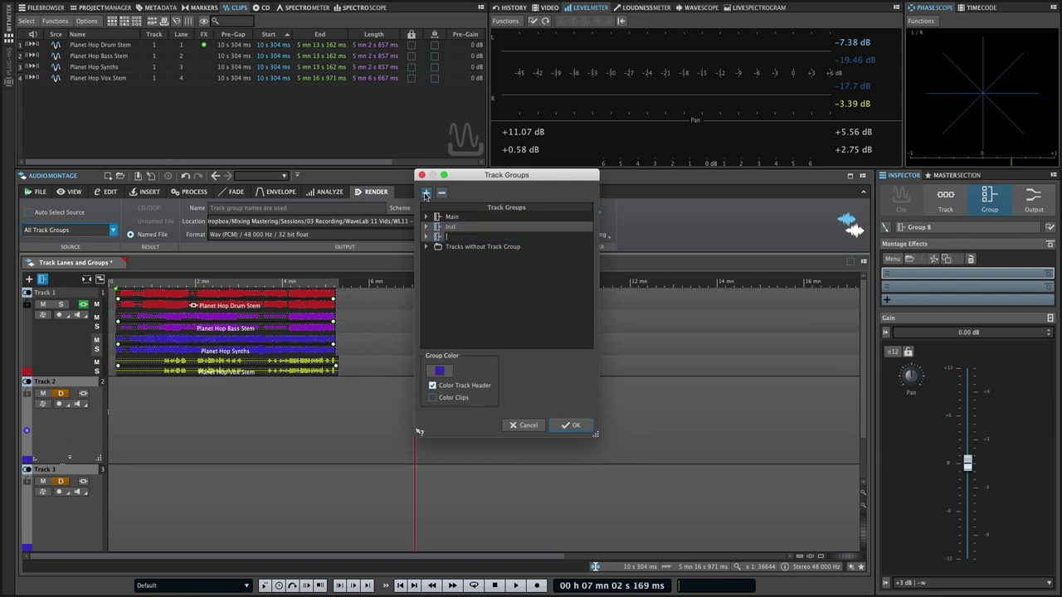
{"action": "key", "text": "Return"}
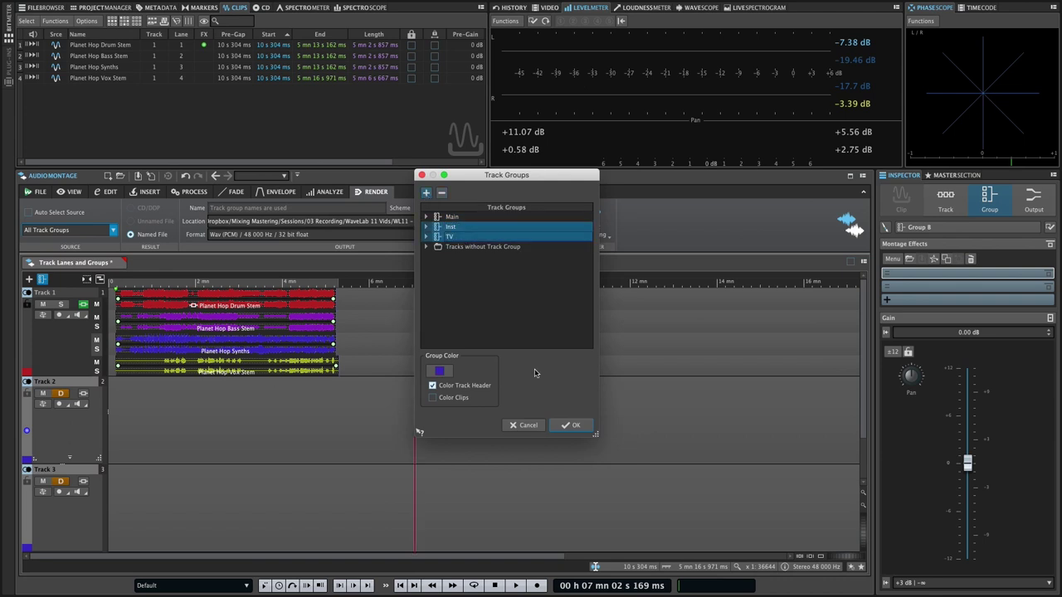
{"action": "left_click", "coordinate": [571, 425]}
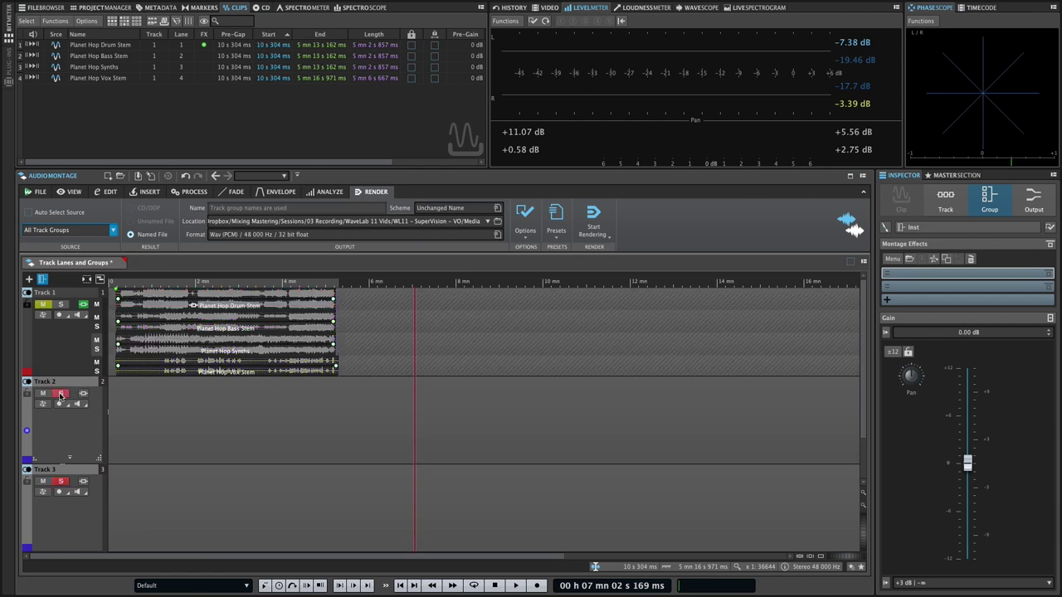
Step: Reopen the Track Groups editor from the track list to view Main, Inst and TV
{"action": "scroll", "coordinate": [73, 426], "scroll_direction": "down", "scroll_amount": 2}
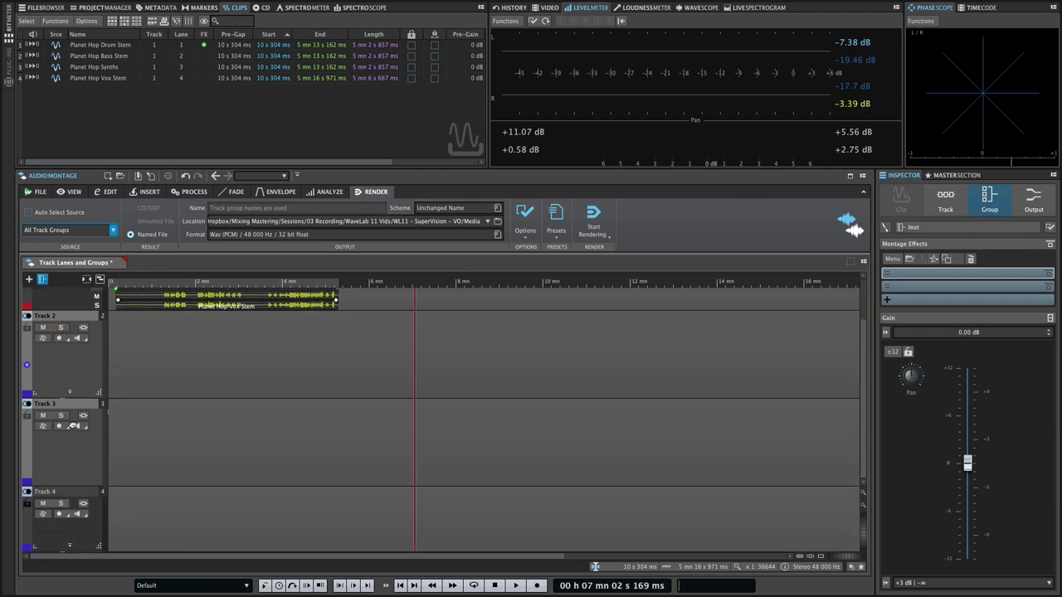
{"action": "scroll", "coordinate": [73, 426], "scroll_direction": "up", "scroll_amount": 2}
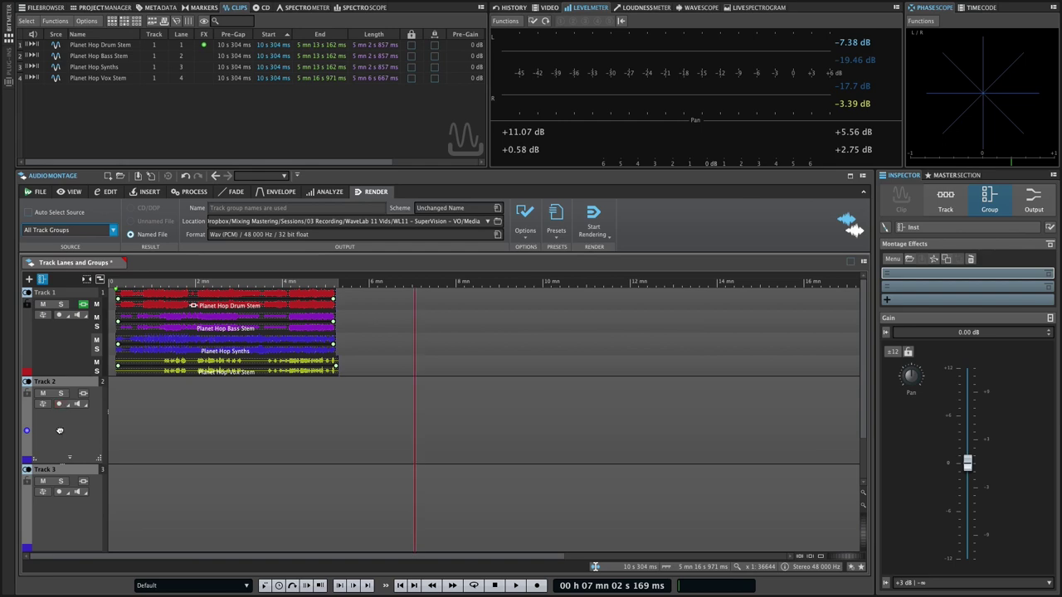
{"action": "right_click", "coordinate": [59, 431]}
{"action": "left_click", "coordinate": [100, 373]}
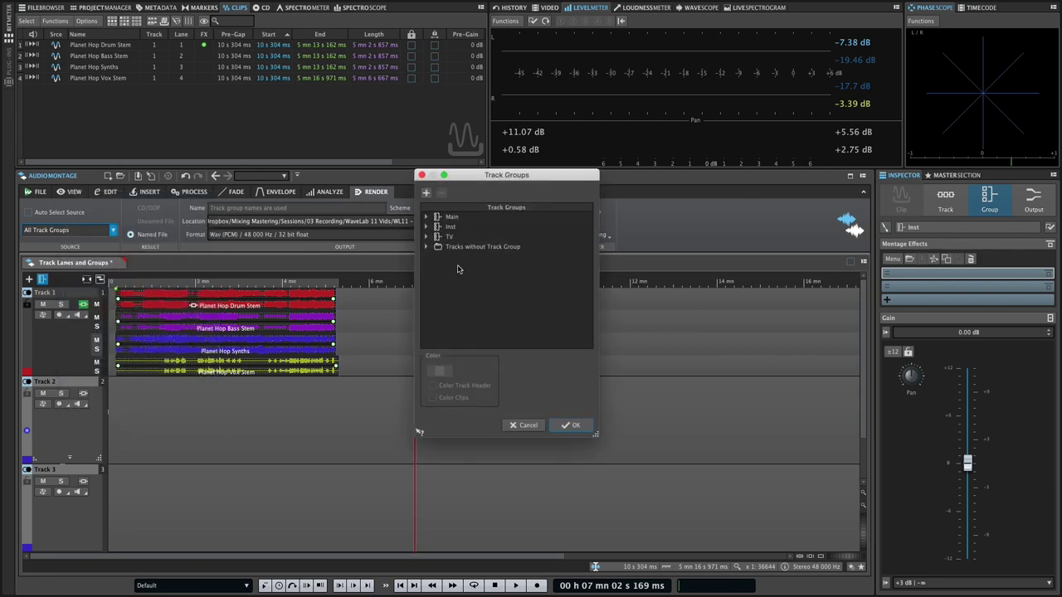